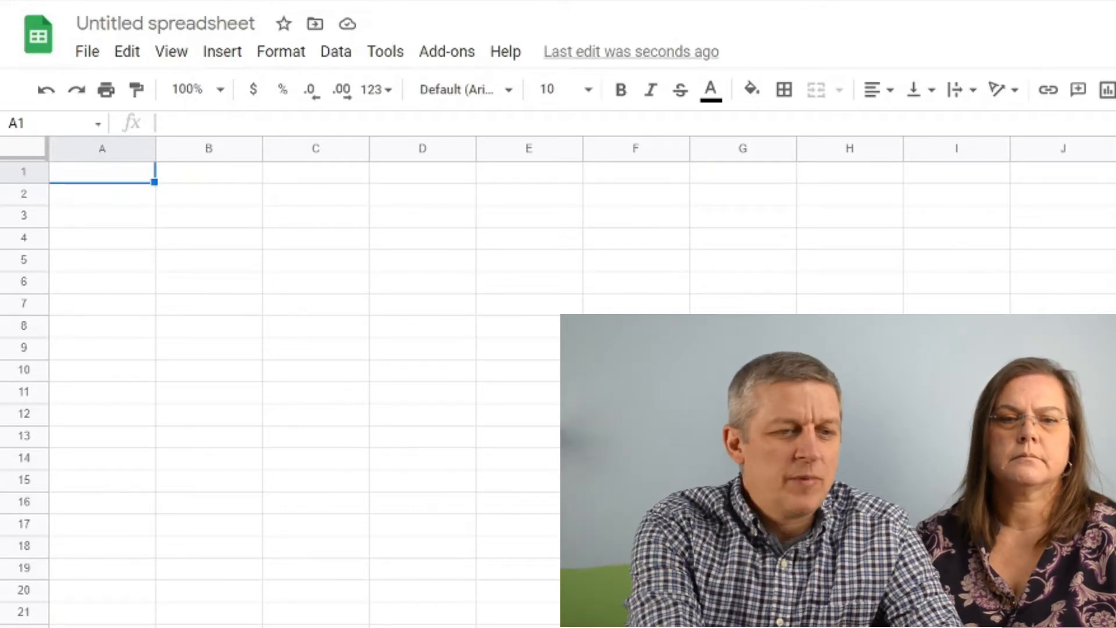
# Step: Enter the column headers Store, Item, Cost, Sold and Fees in cells A1 through E1
pyautogui.write('Store')
pyautogui.press('Tab')
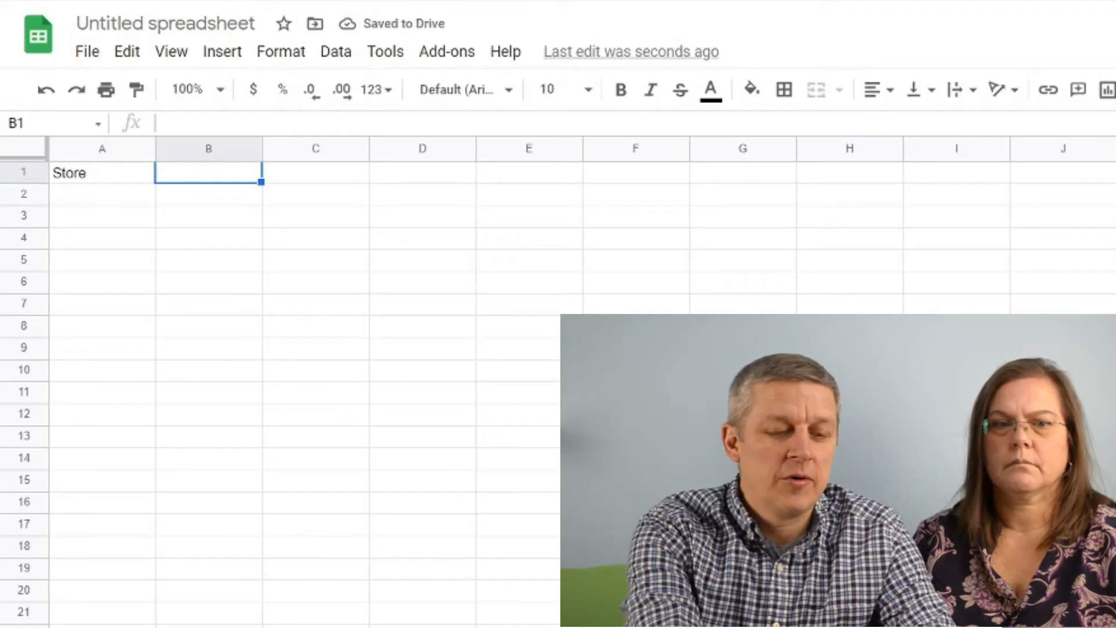
pyautogui.write('Item')
pyautogui.press('Tab')
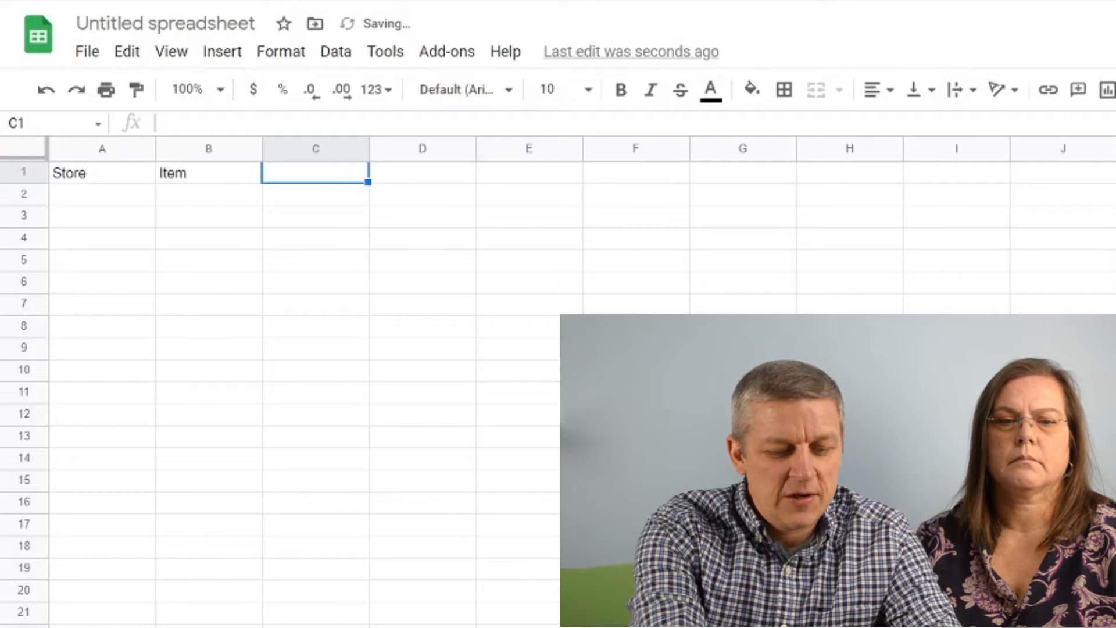
pyautogui.write('Cost')
pyautogui.press('Tab')
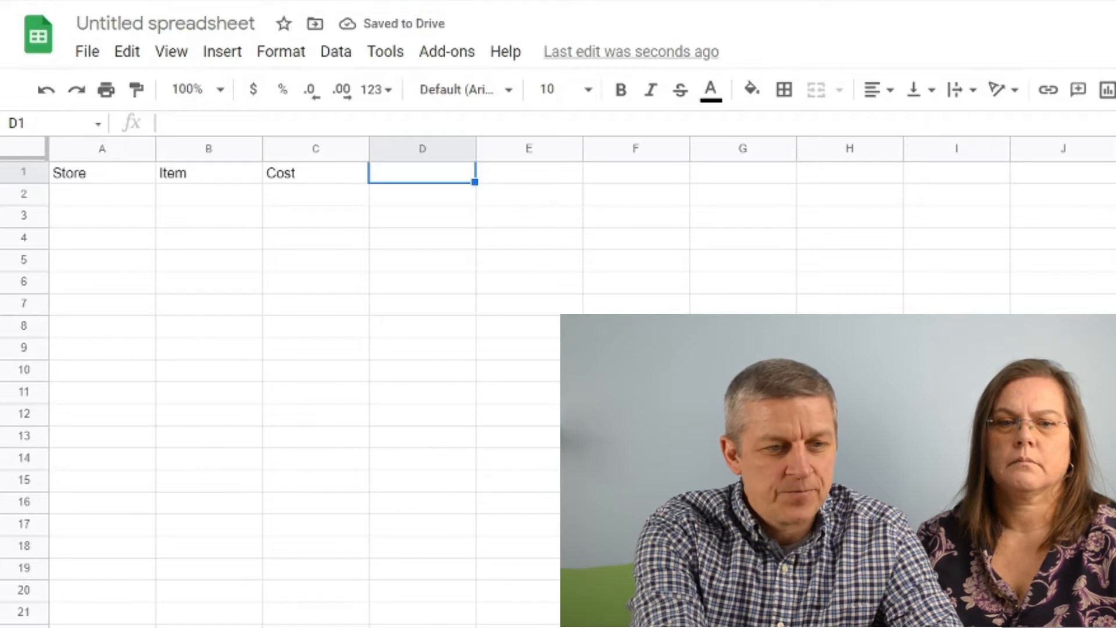
pyautogui.write('Sold')
pyautogui.press('Tab')
pyautogui.write('Fees')
pyautogui.press('Tab')
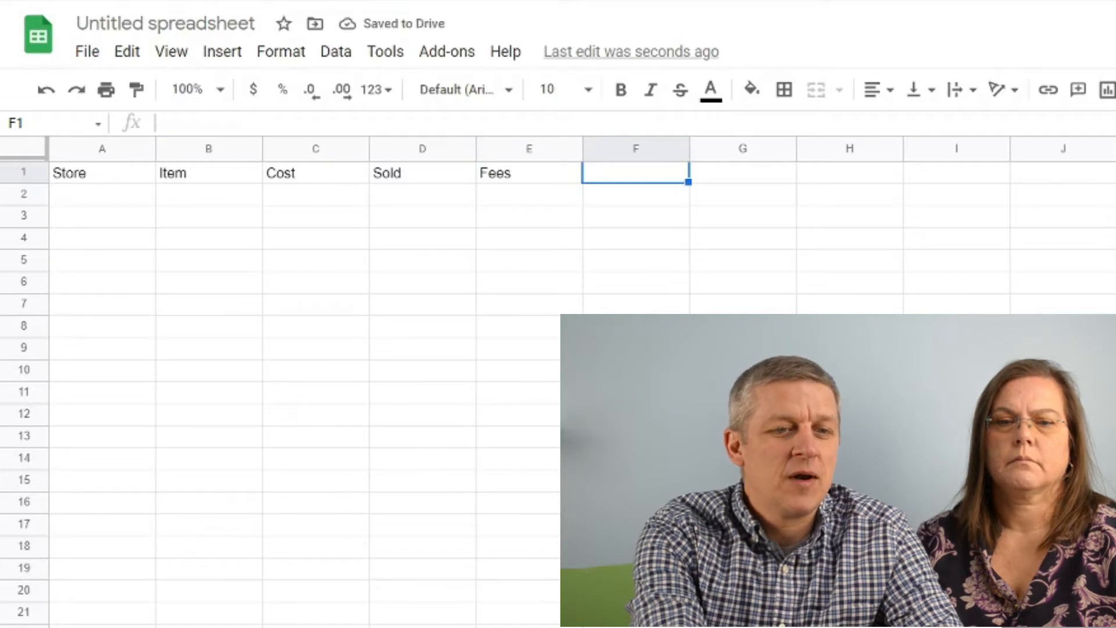
# Step: Add the headers Your Shipping in F1 and Their Shipping in G1
pyautogui.write('S')
pyautogui.press('BackSpace')
pyautogui.write('Yo')
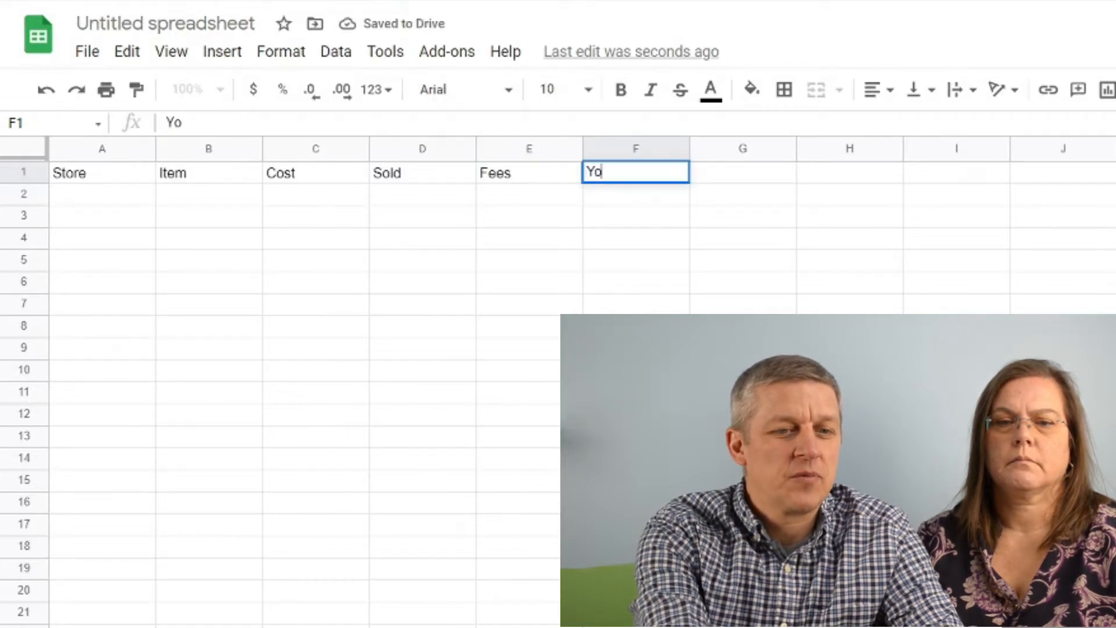
pyautogui.write('ur Shipping')
pyautogui.press('Tab')
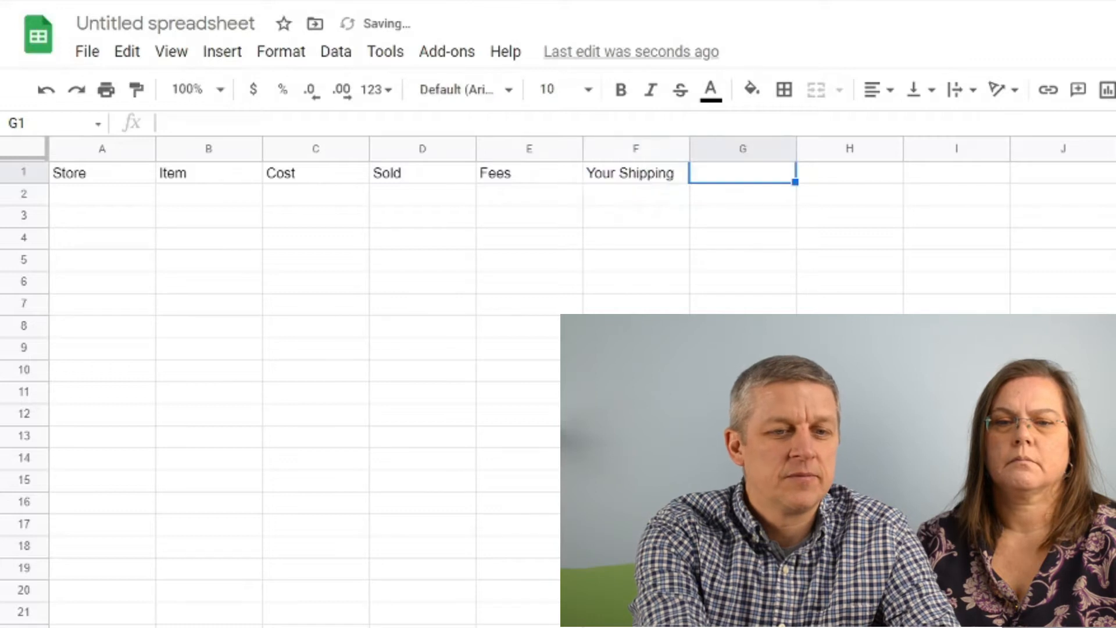
pyautogui.write('Their Shi')
pyautogui.press('BackSpace')
pyautogui.press('BackSpace')
pyautogui.write('ir S')
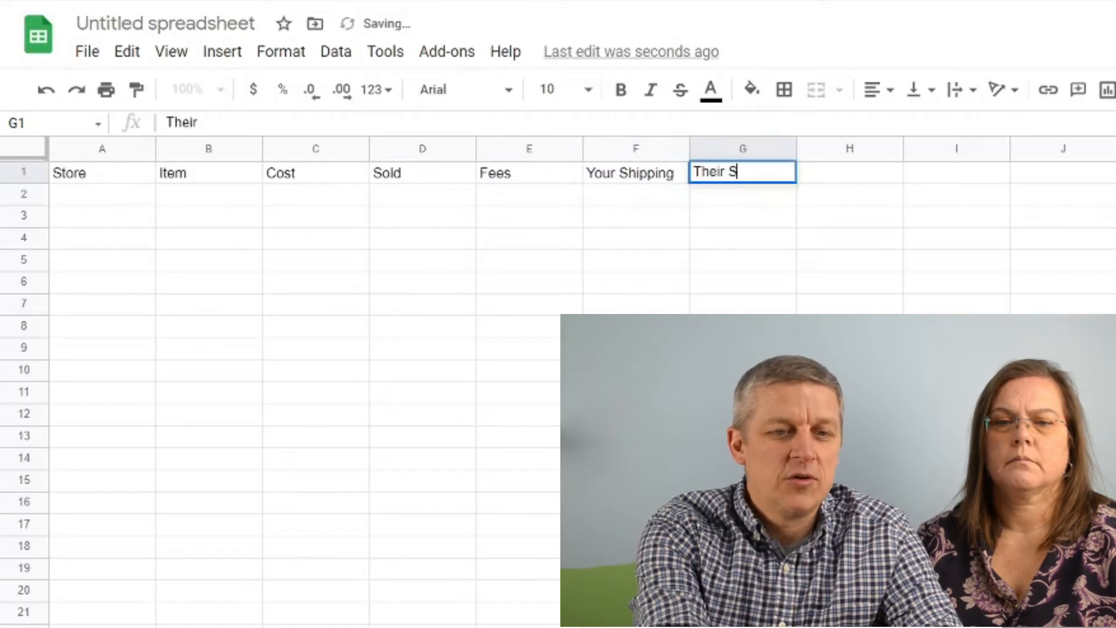
pyautogui.write('hipping')
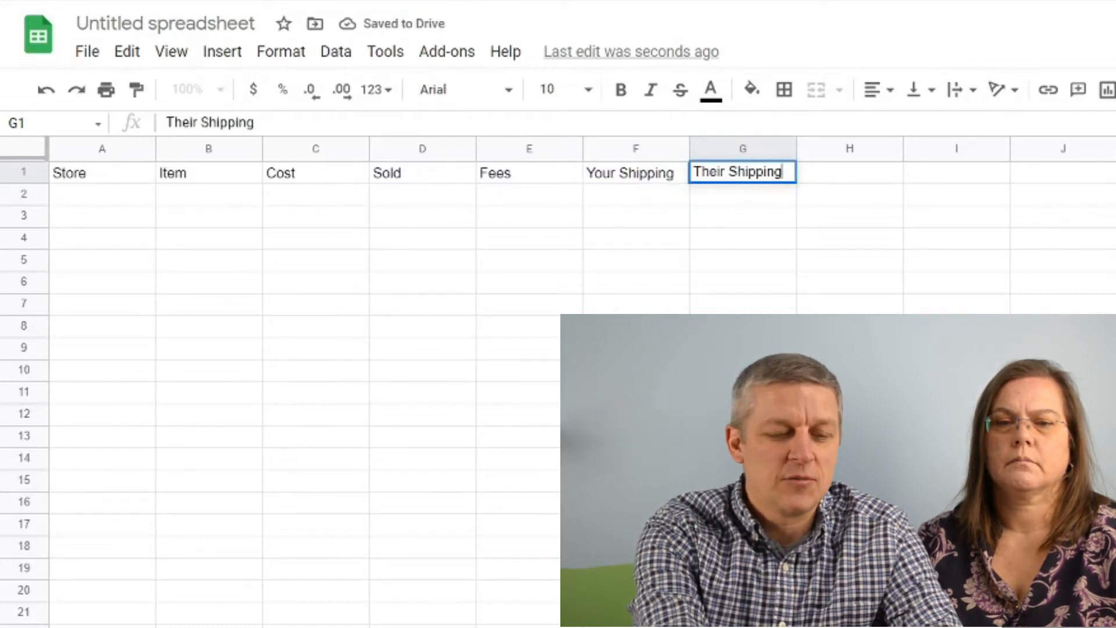
pyautogui.press('Tab')
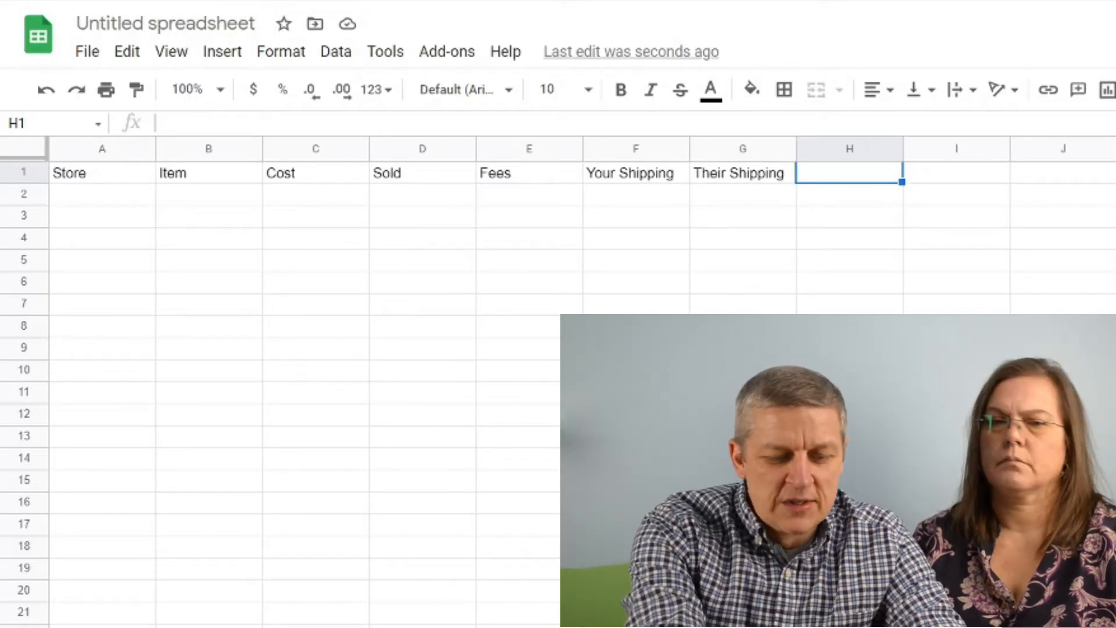
# Step: Leave H1 empty and enter the date headers Dt Bought in I1 and Dt Sold in J1
pyautogui.press('Tab')
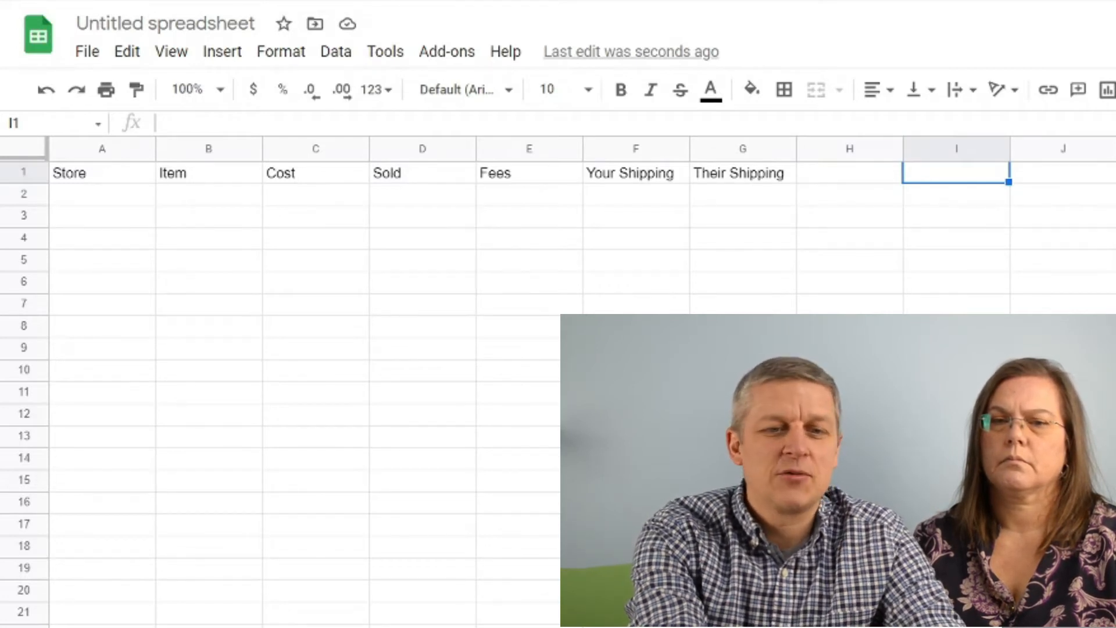
pyautogui.write('Dt Bought')
pyautogui.press('Tab')
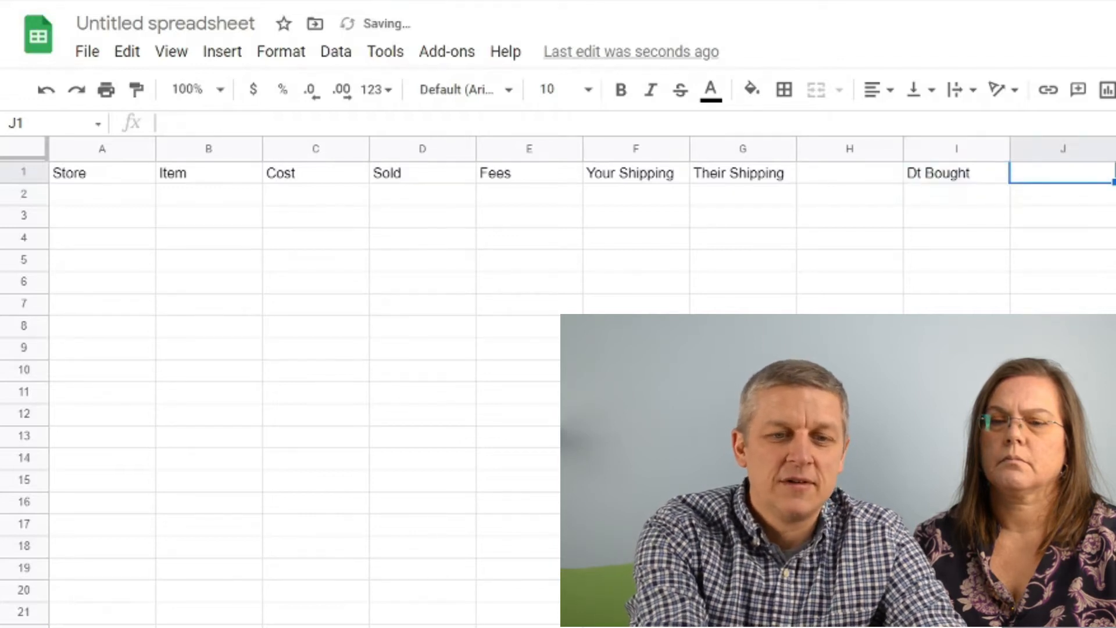
pyautogui.write('Dt Sold')
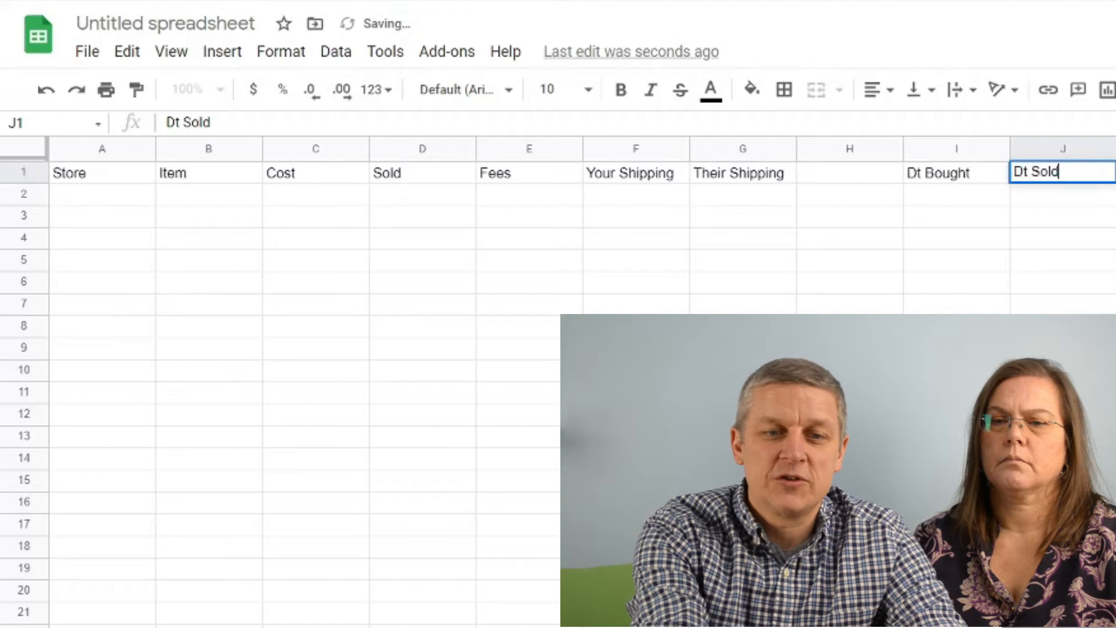
pyautogui.press('Return')
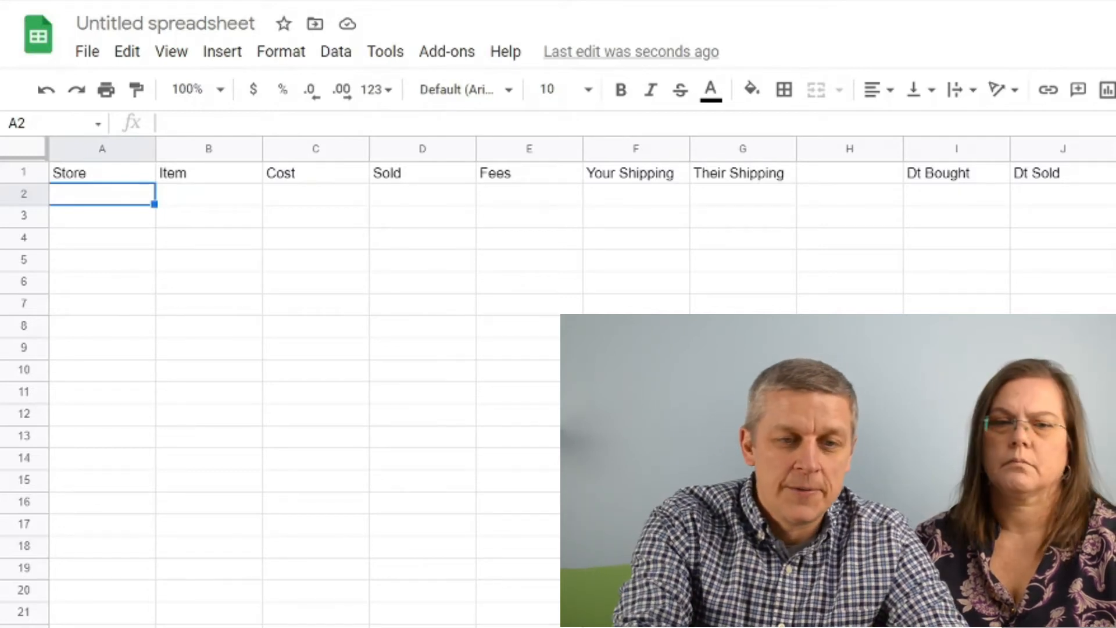
# Step: Enter the header Profit in the empty cell H1, between Their Shipping and Dt Bought
pyautogui.click(209, 194)
pyautogui.press('Right')
pyautogui.press('Right')
pyautogui.press('Right')
pyautogui.press('Right')
pyautogui.press('Right')
pyautogui.press('Right')
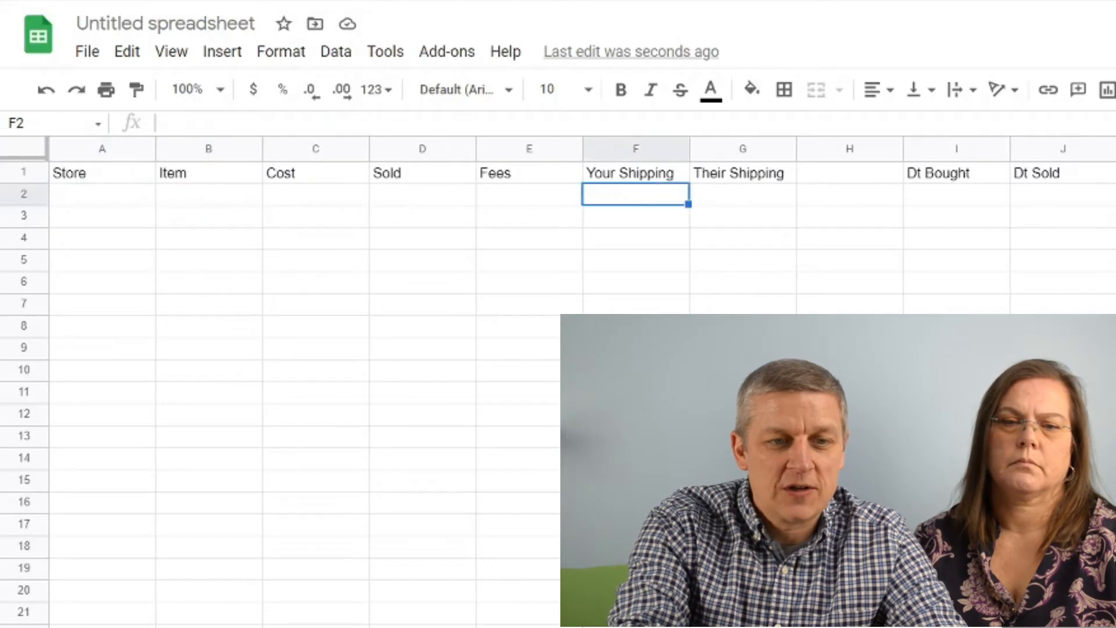
pyautogui.press('Up')
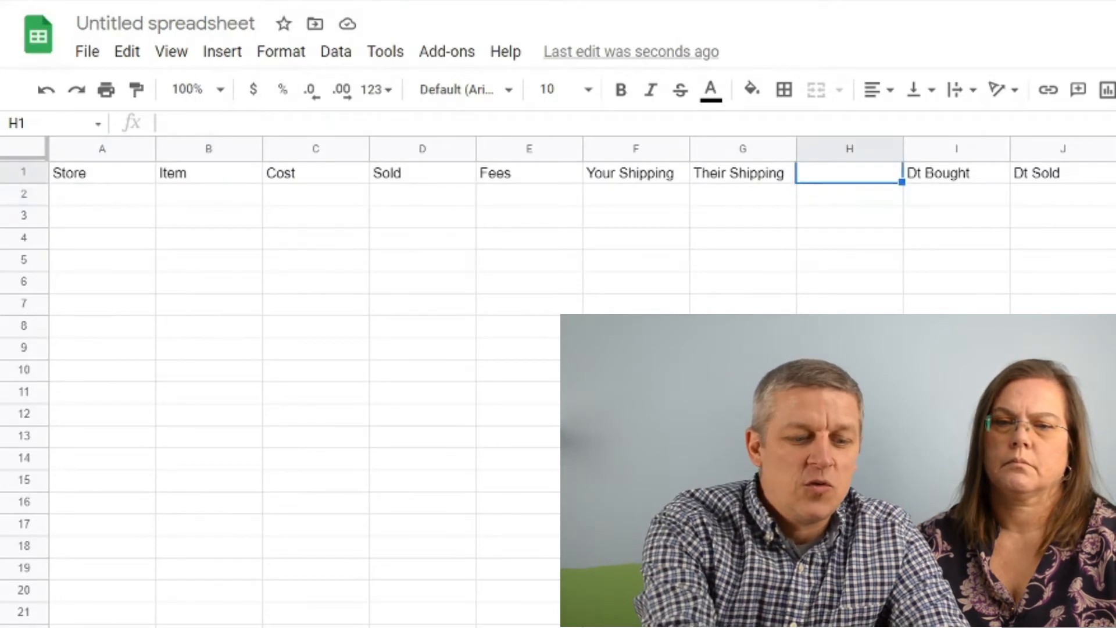
pyautogui.write('Profit')
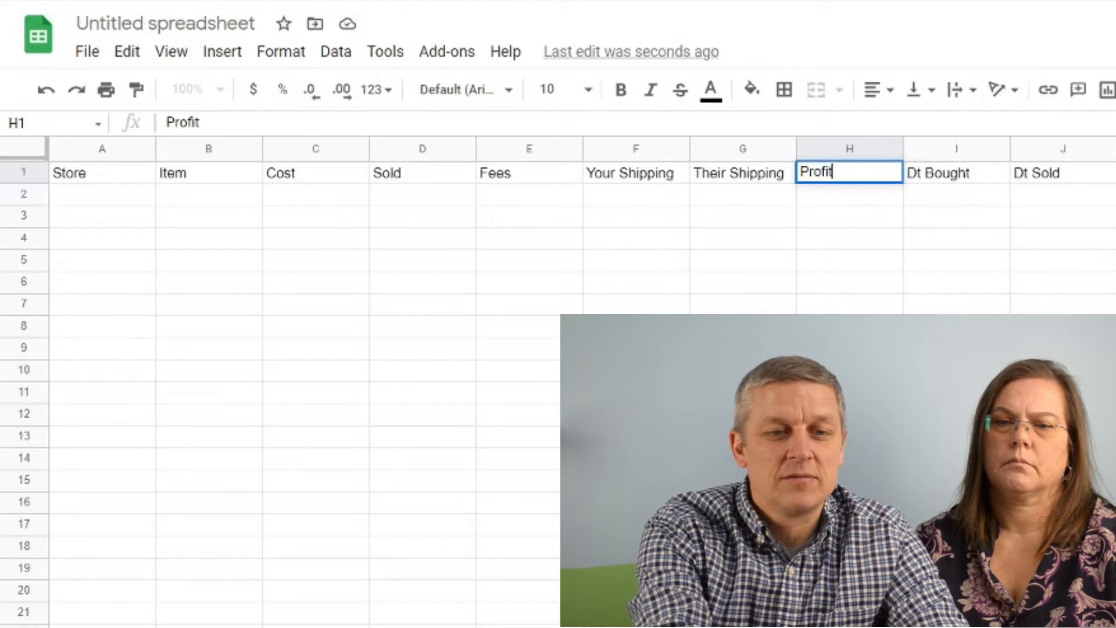
pyautogui.press('Return')
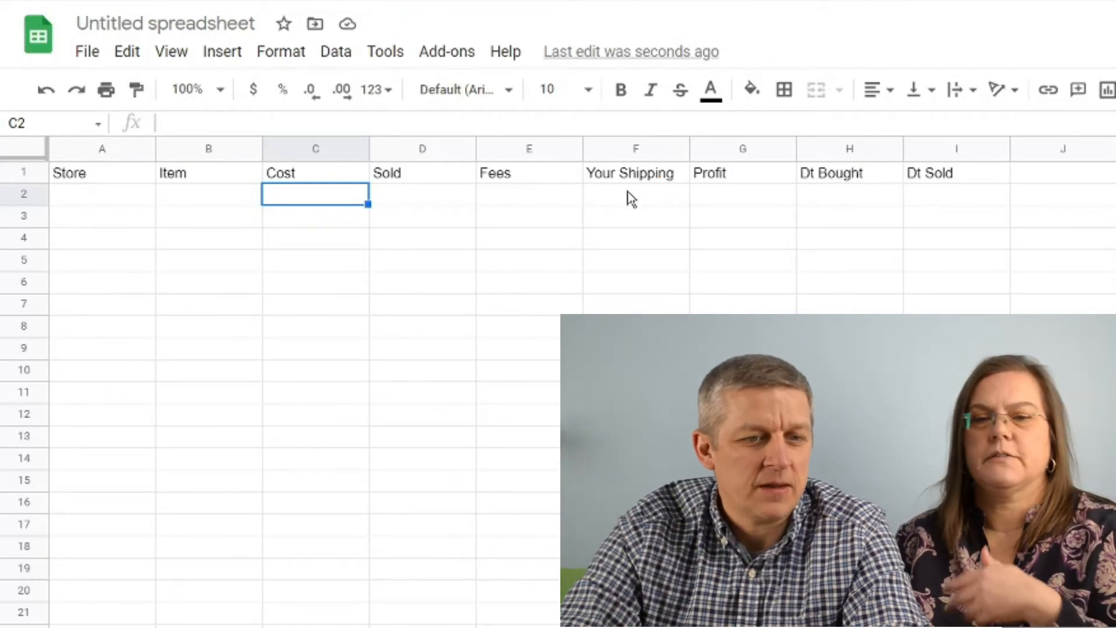
# Step: Fill row 2 with sample amounts: .25 for Cost, 50 for Sold and 6 for Fees
pyautogui.click(639, 203)
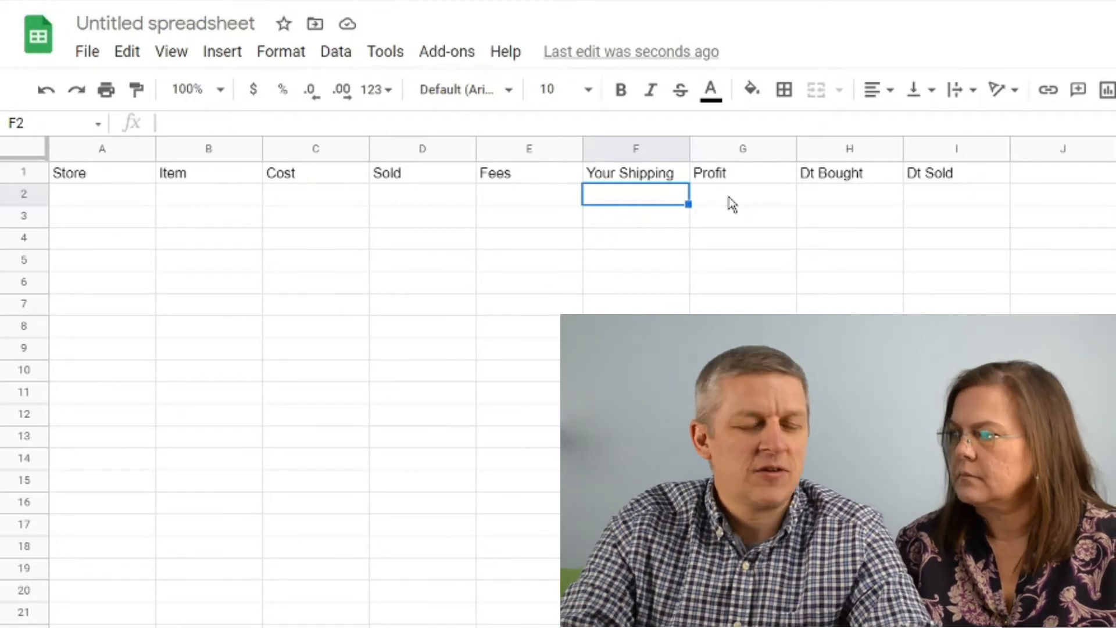
pyautogui.click(732, 204)
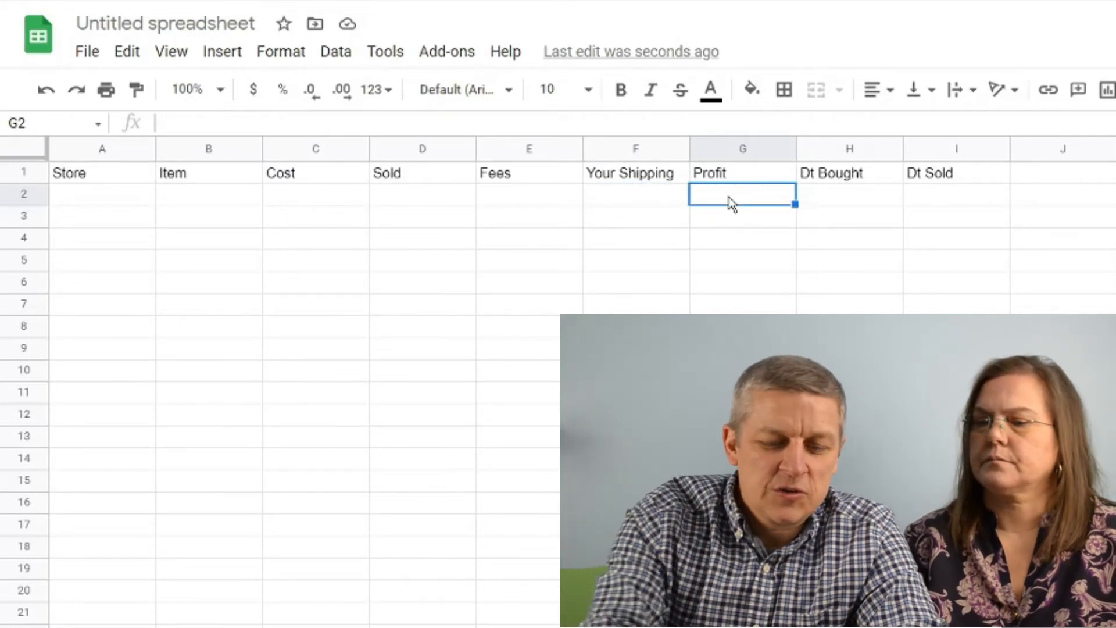
pyautogui.press('Left')
pyautogui.press('Left')
pyautogui.press('Left')
pyautogui.press('Left')
pyautogui.write('.25')
pyautogui.press('Tab')
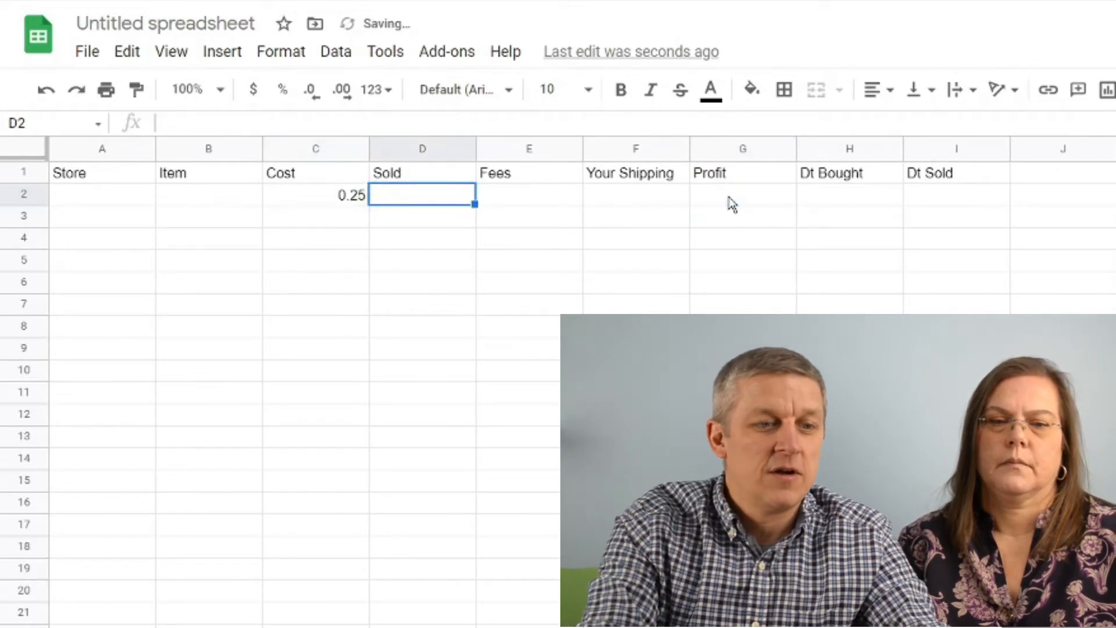
pyautogui.write('50')
pyautogui.press('Tab')
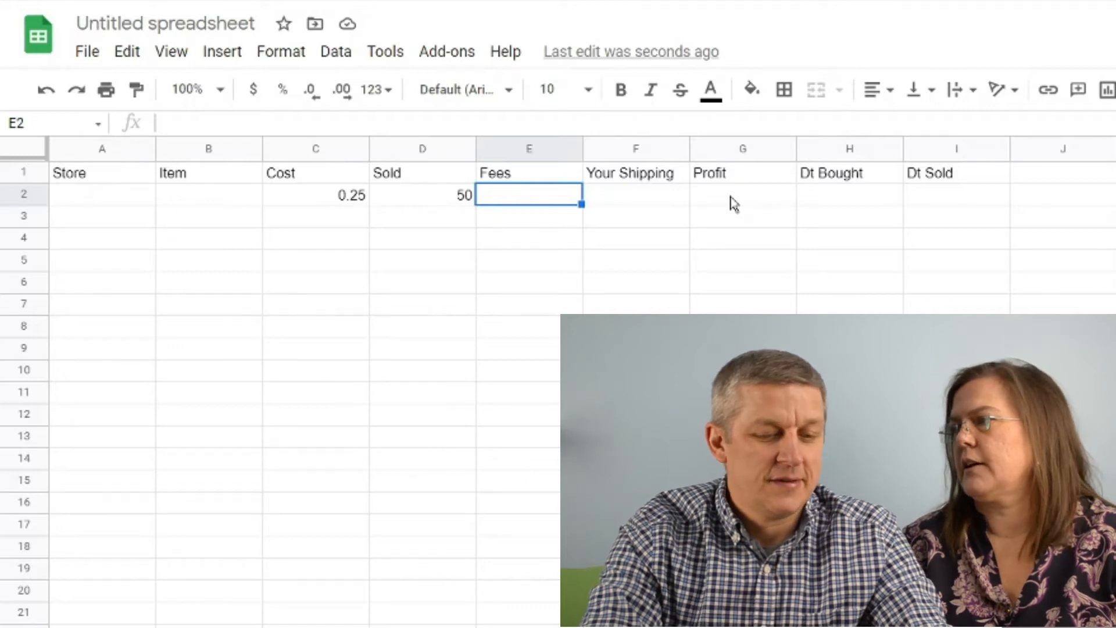
pyautogui.write('6')
pyautogui.press('Tab')
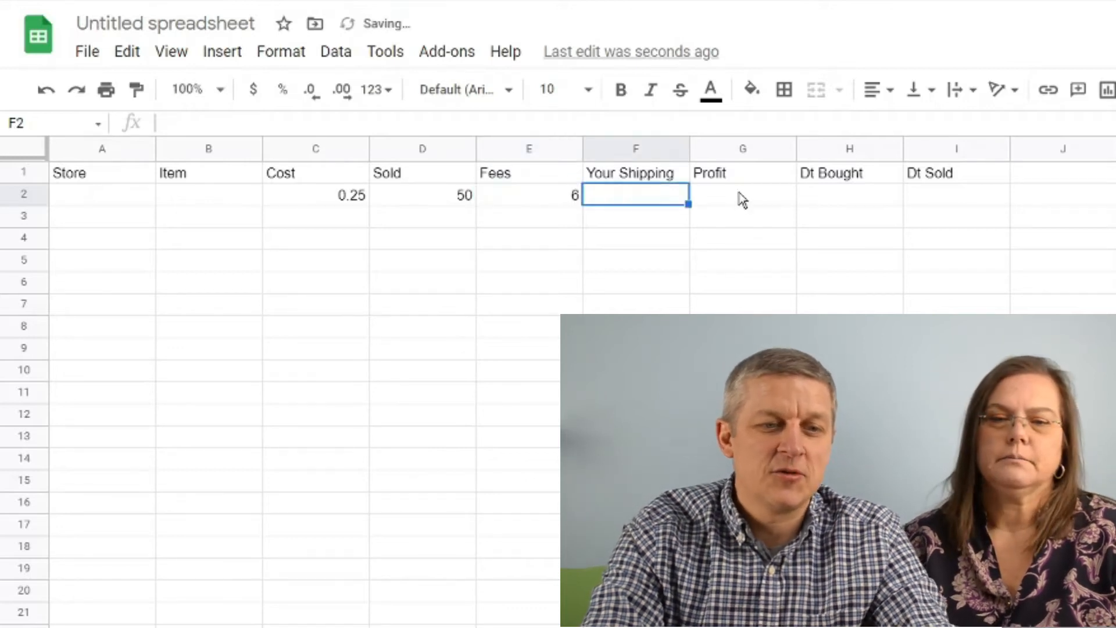
# Step: Calculate the profit in G2 with the formula =D2-C2-E2, subtracting cost and fees from the sold price
pyautogui.click(737, 201)
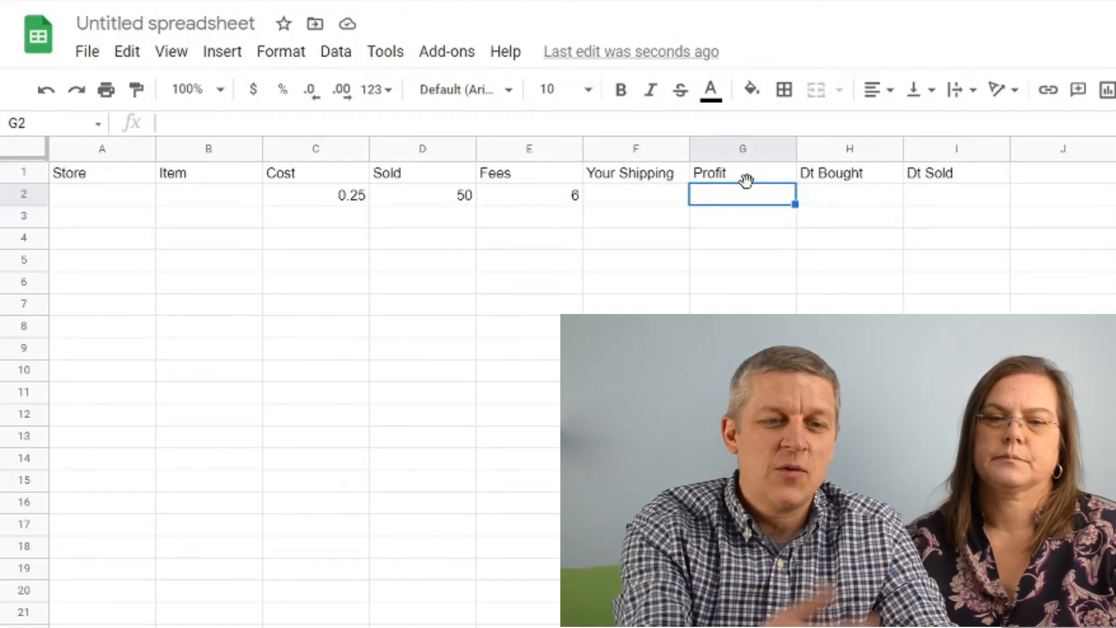
pyautogui.write('=')
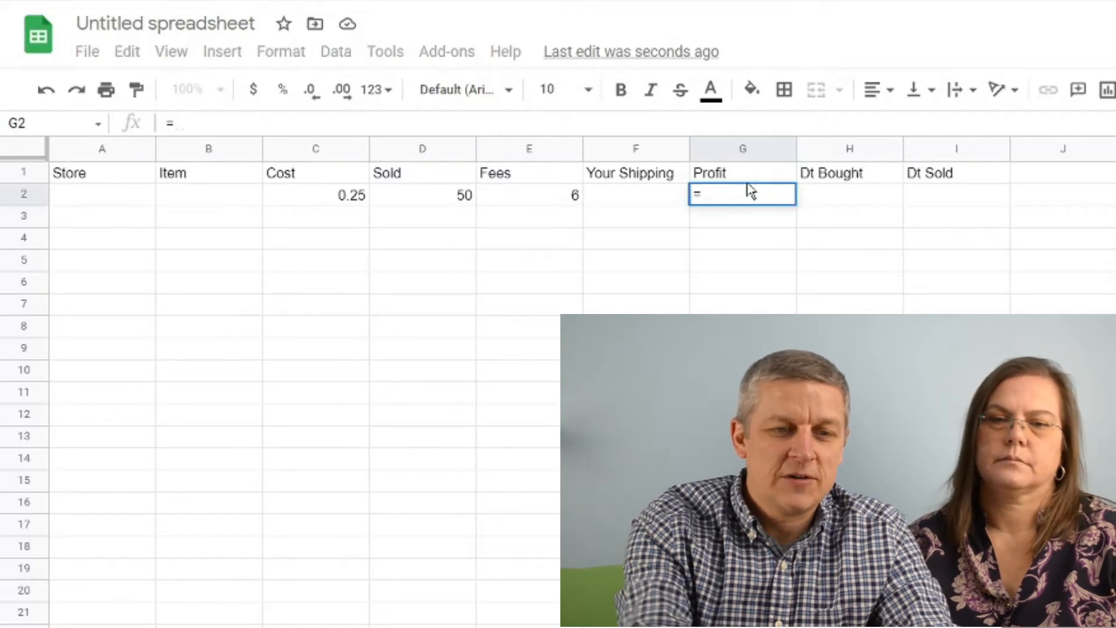
pyautogui.press('Left')
pyautogui.press('Left')
pyautogui.press('Left')
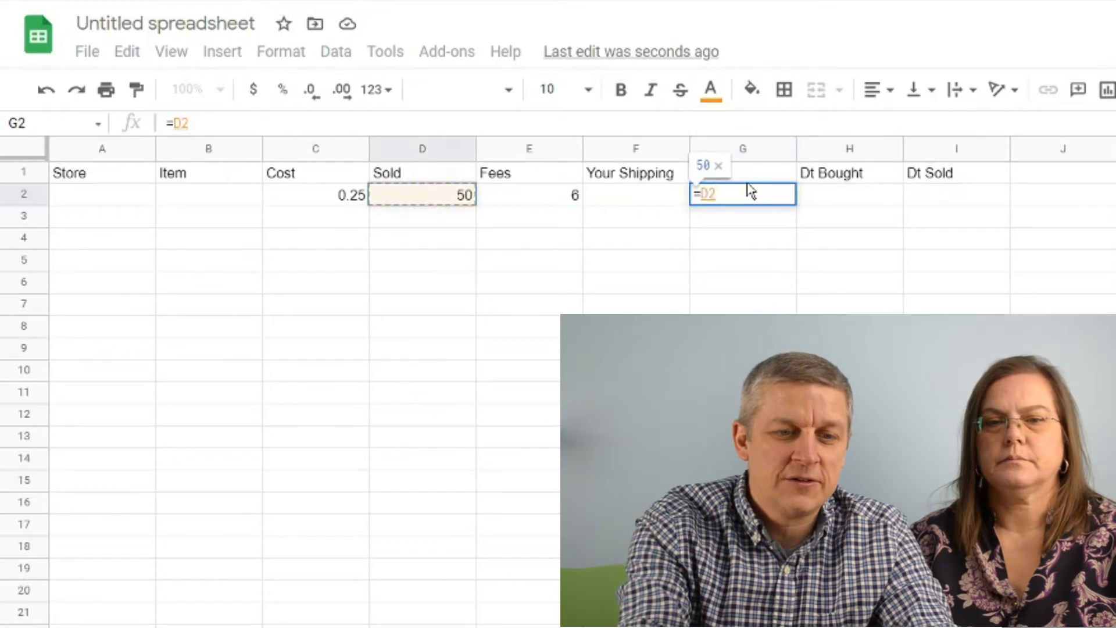
pyautogui.write('-')
pyautogui.press('Left')
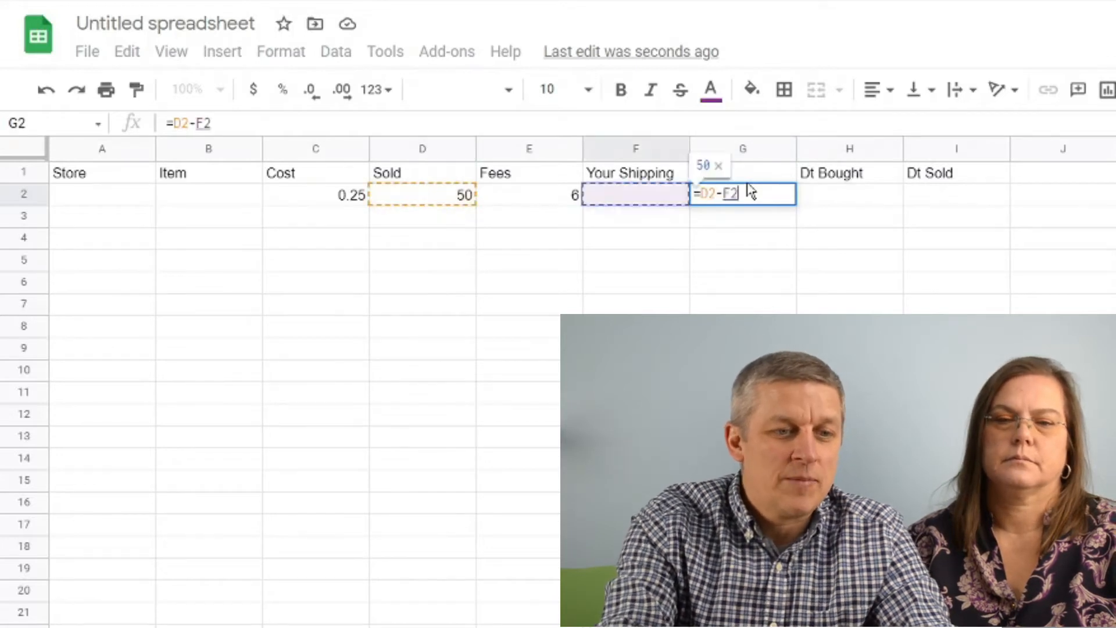
pyautogui.press('Left')
pyautogui.press('Left')
pyautogui.press('Left')
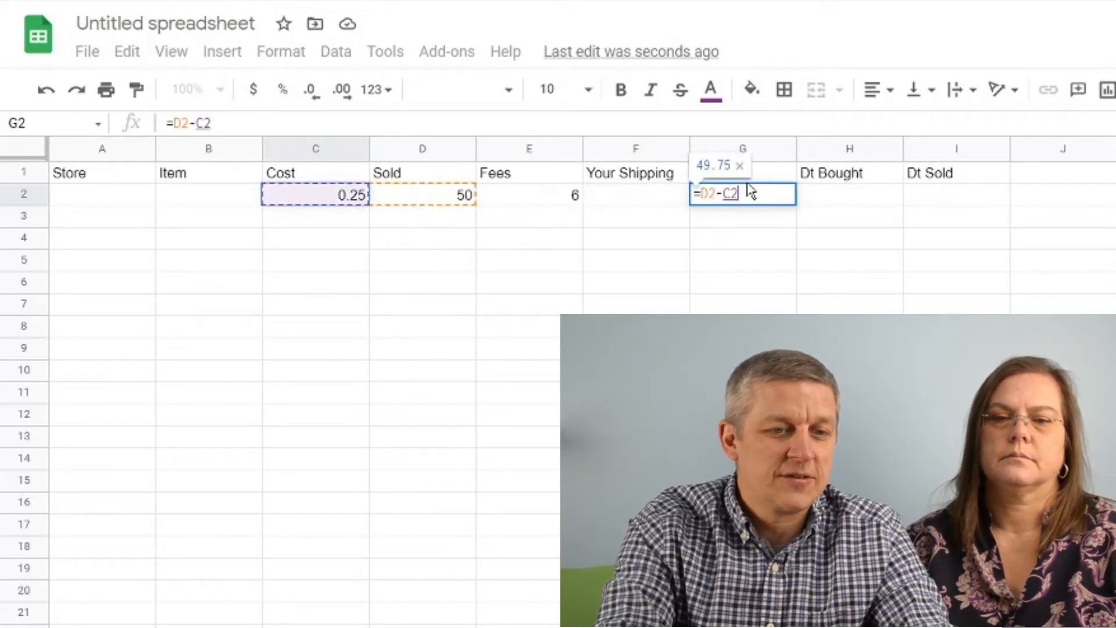
pyautogui.write('-')
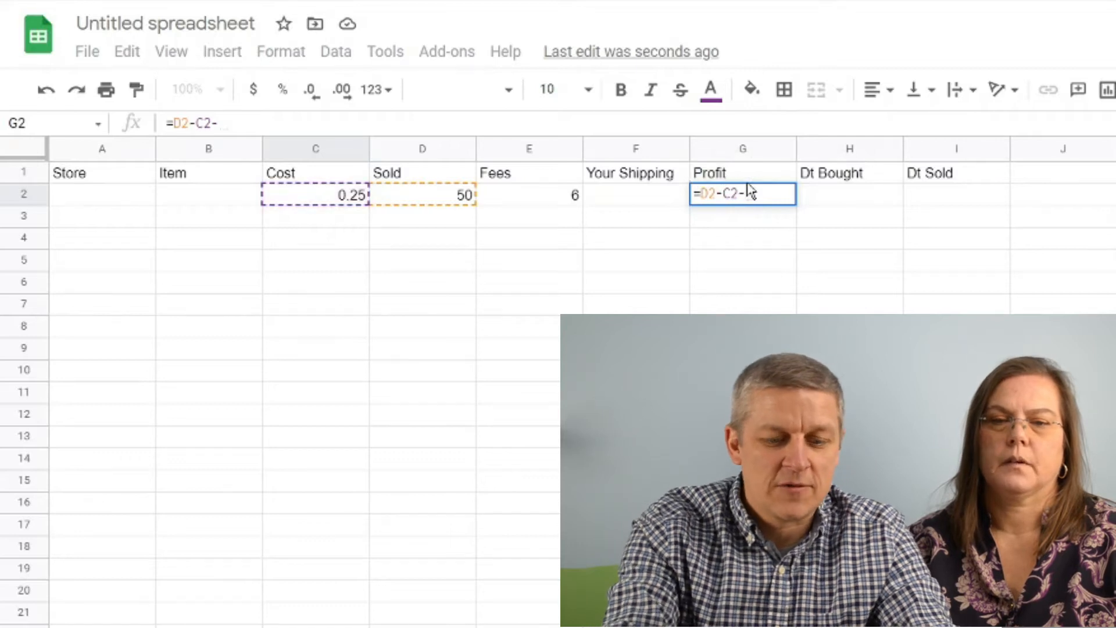
pyautogui.press('Left')
pyautogui.press('Left')
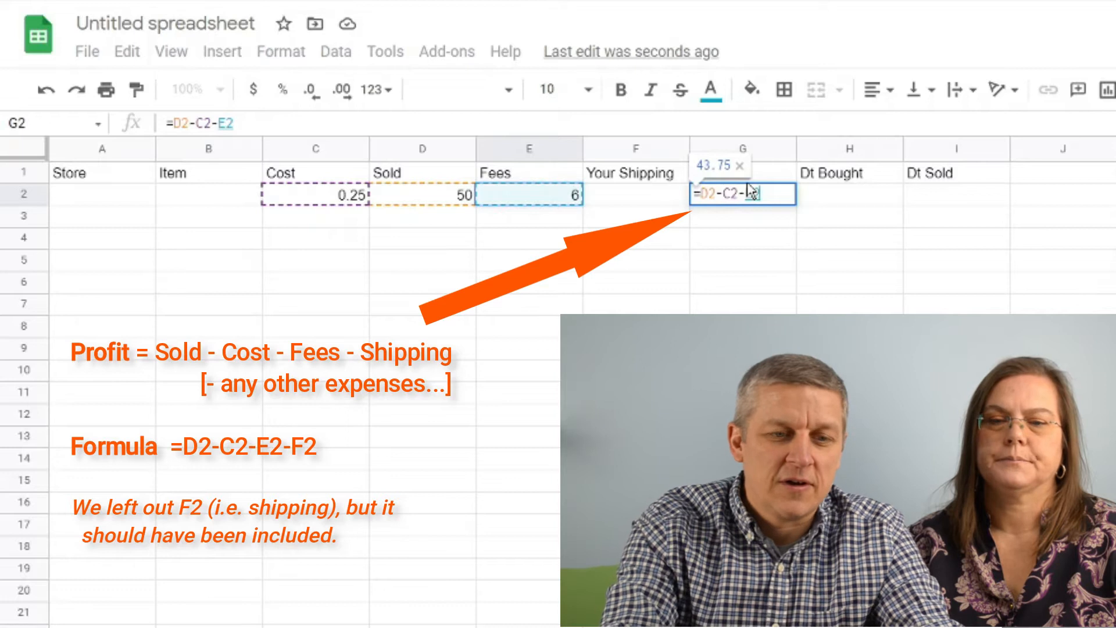
pyautogui.press('Return')
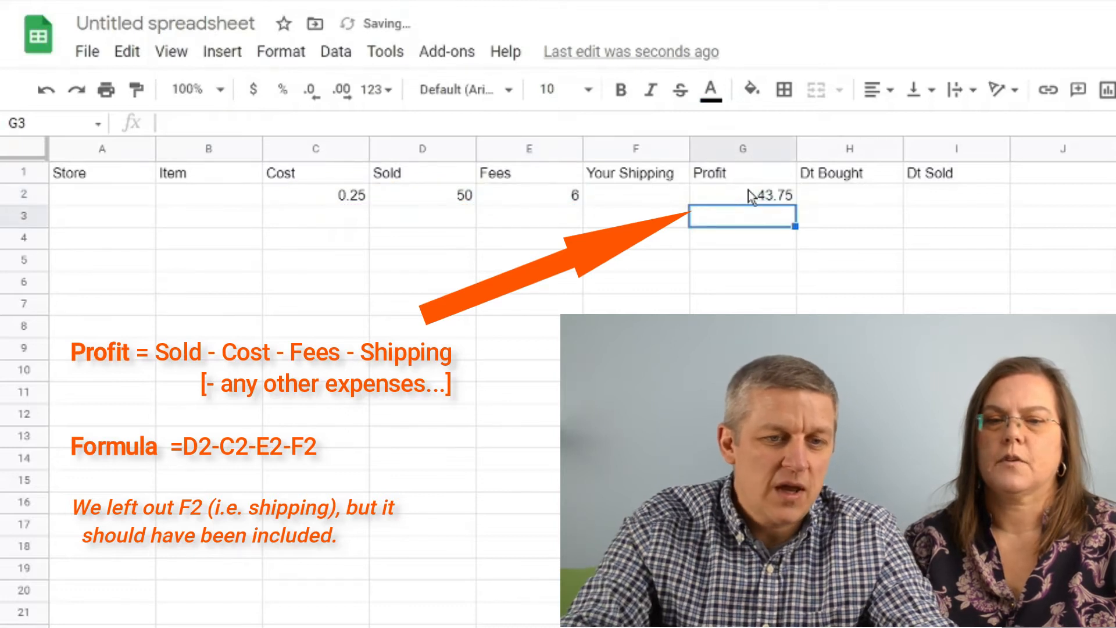
pyautogui.click(748, 190)
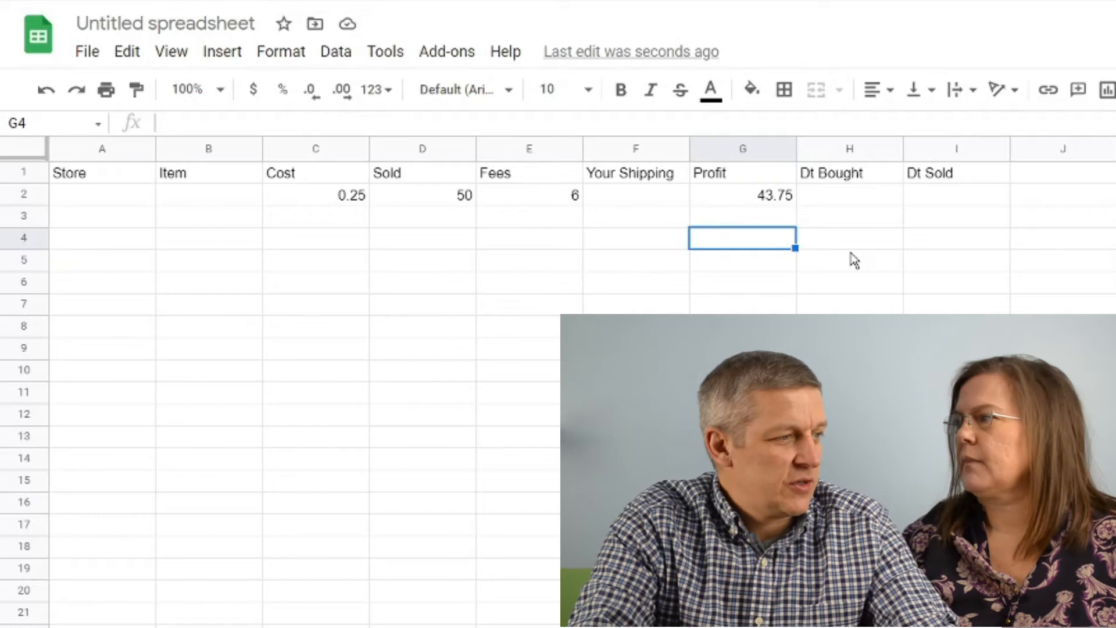
# Step: Insert a column between Profit and Dt Bought and give it the header %Profit in H1
pyautogui.click(842, 147)
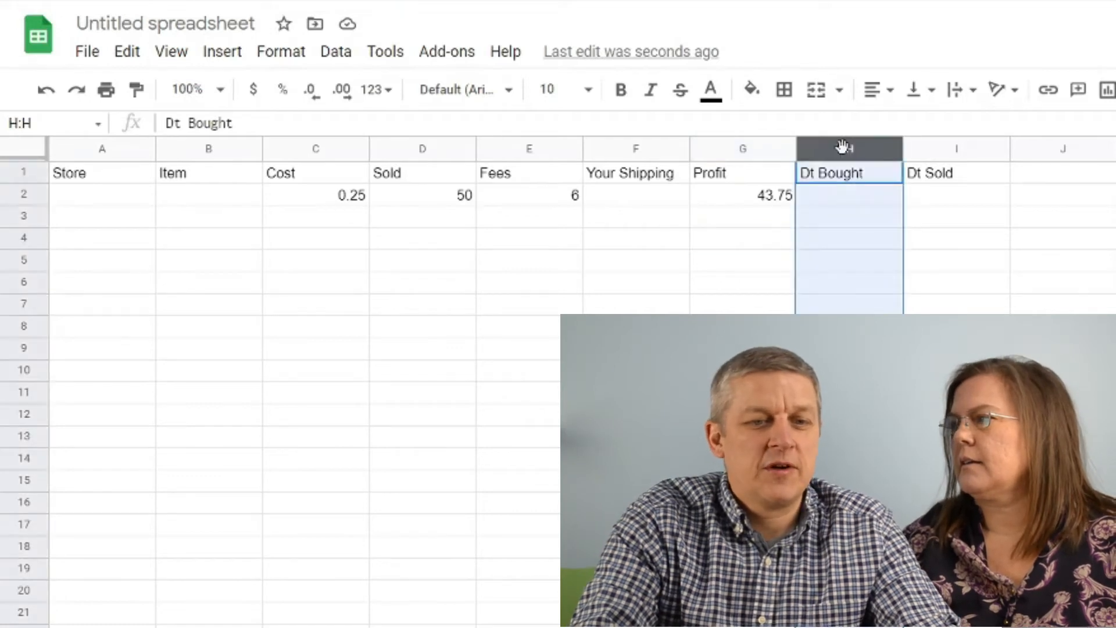
pyautogui.rightClick(843, 148)
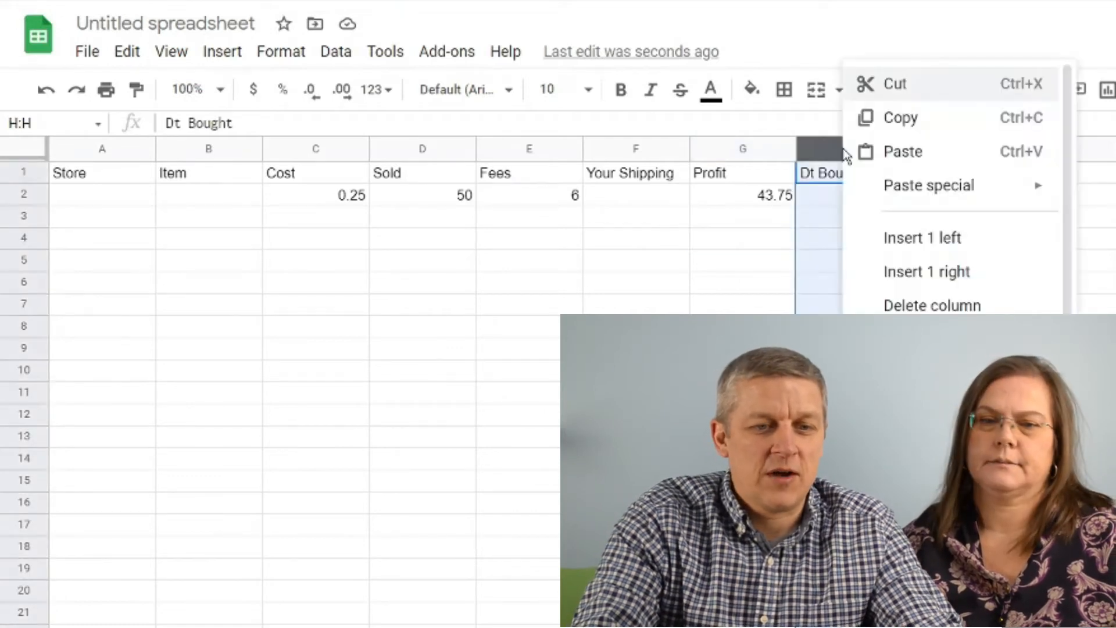
pyautogui.click(910, 244)
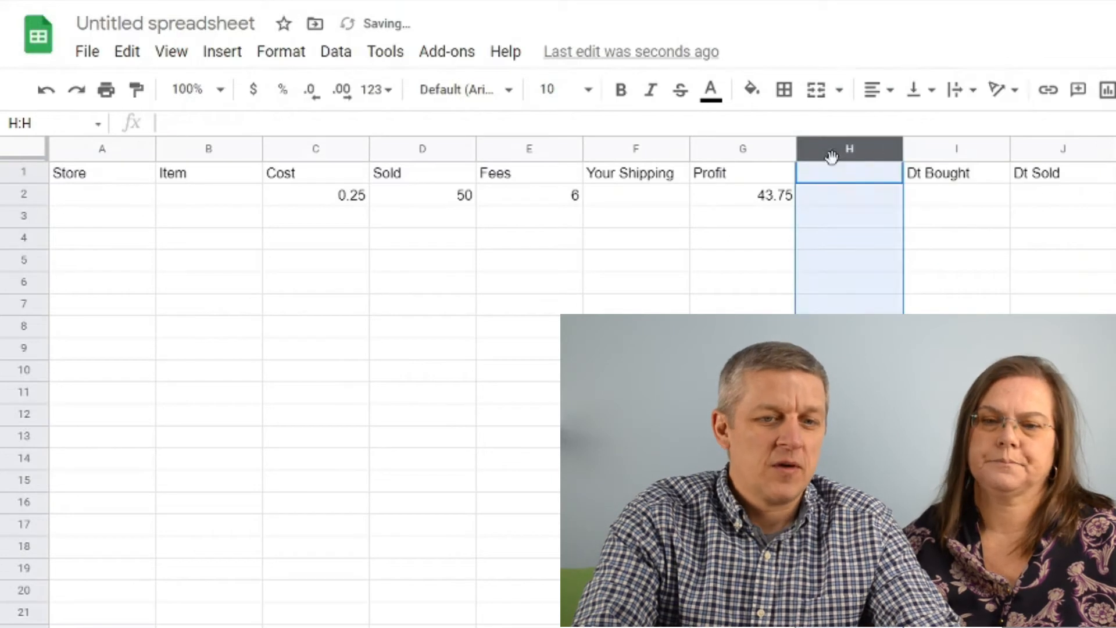
pyautogui.click(837, 177)
pyautogui.write('%')
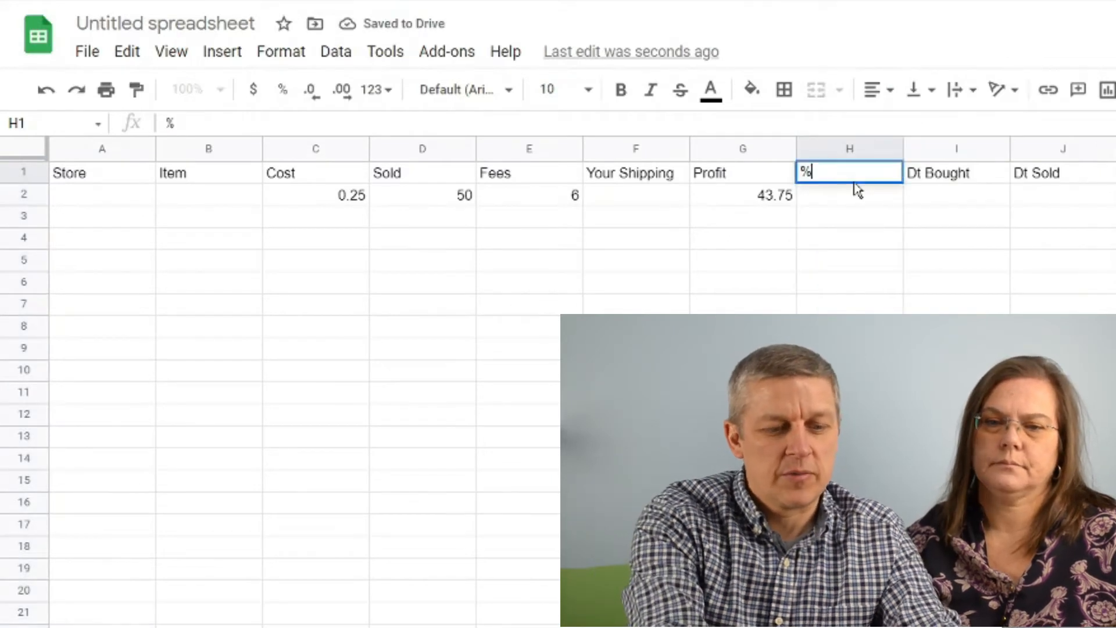
pyautogui.write('Profit')
pyautogui.press('Return')
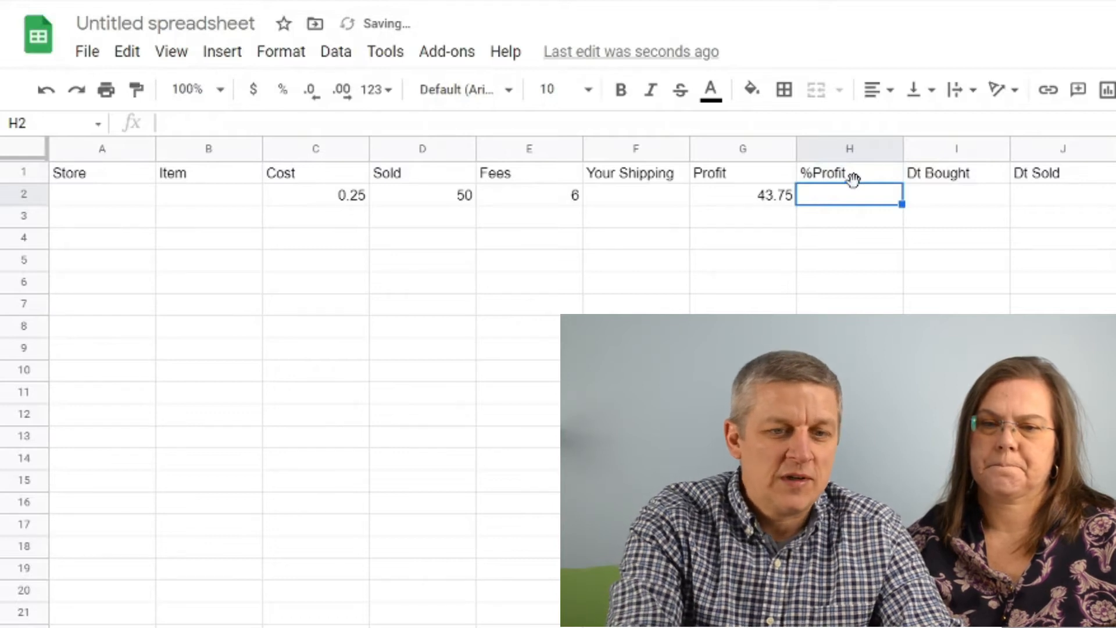
pyautogui.press('Left')
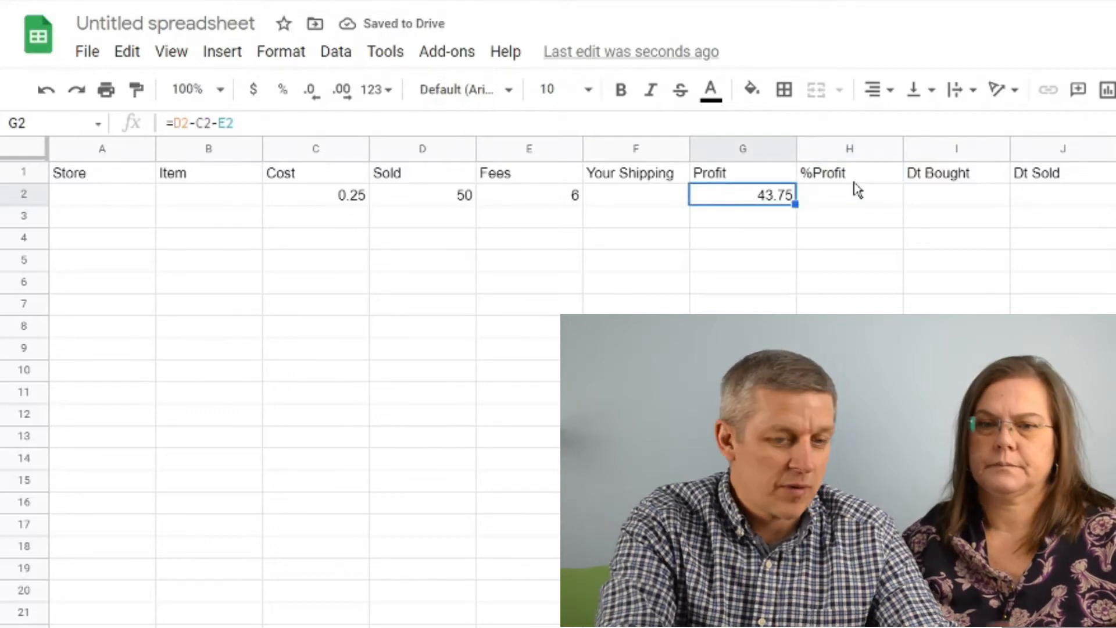
pyautogui.write('/')
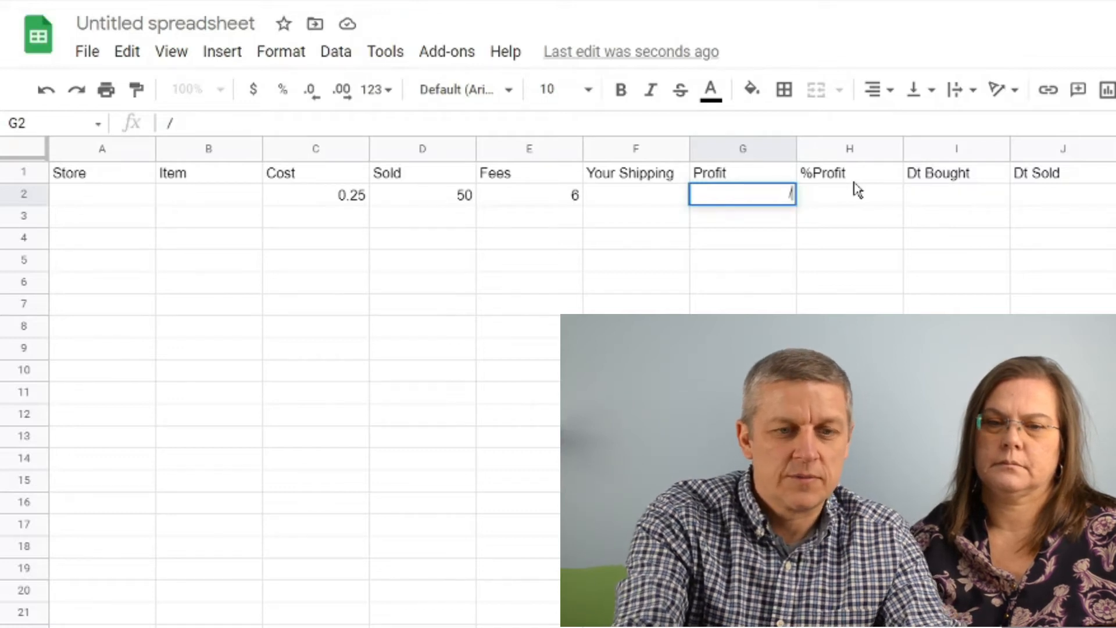
pyautogui.press('Escape')
# Step: Calculate profit divided by cost in H2 with the formula =G2/C2 and format the cell as a percentage
pyautogui.click(857, 188)
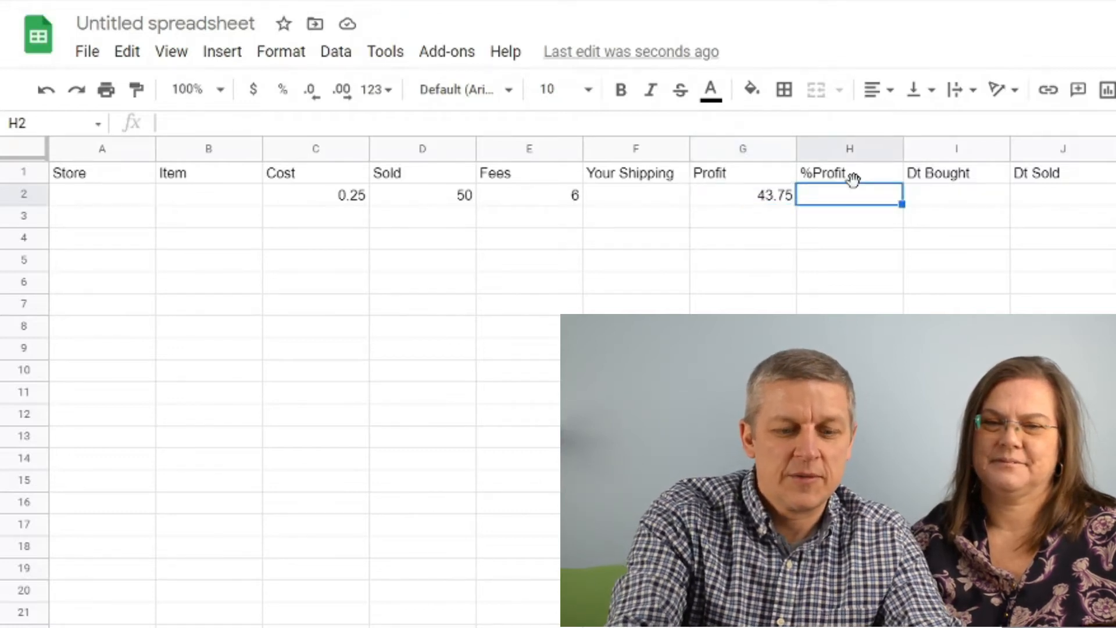
pyautogui.write('=')
pyautogui.press('Left')
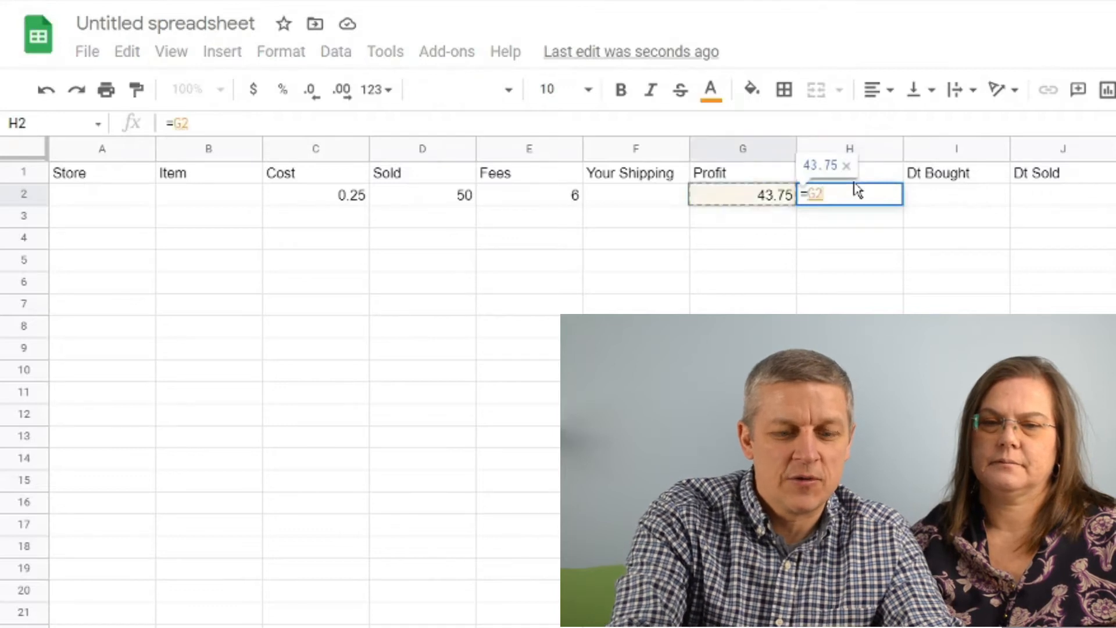
pyautogui.write('/')
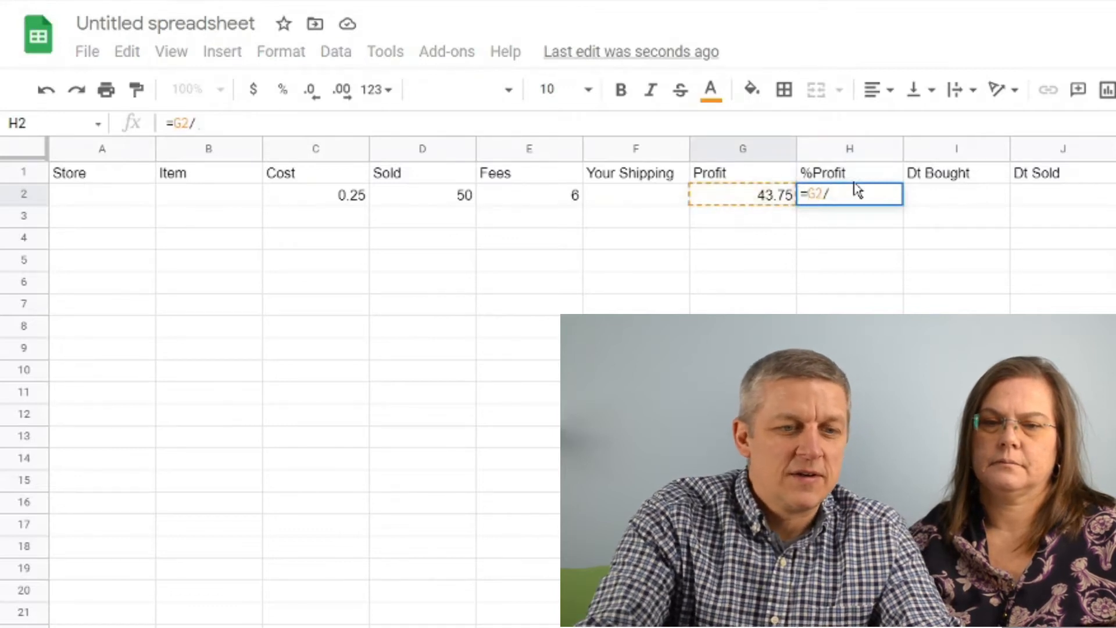
pyautogui.click(305, 198)
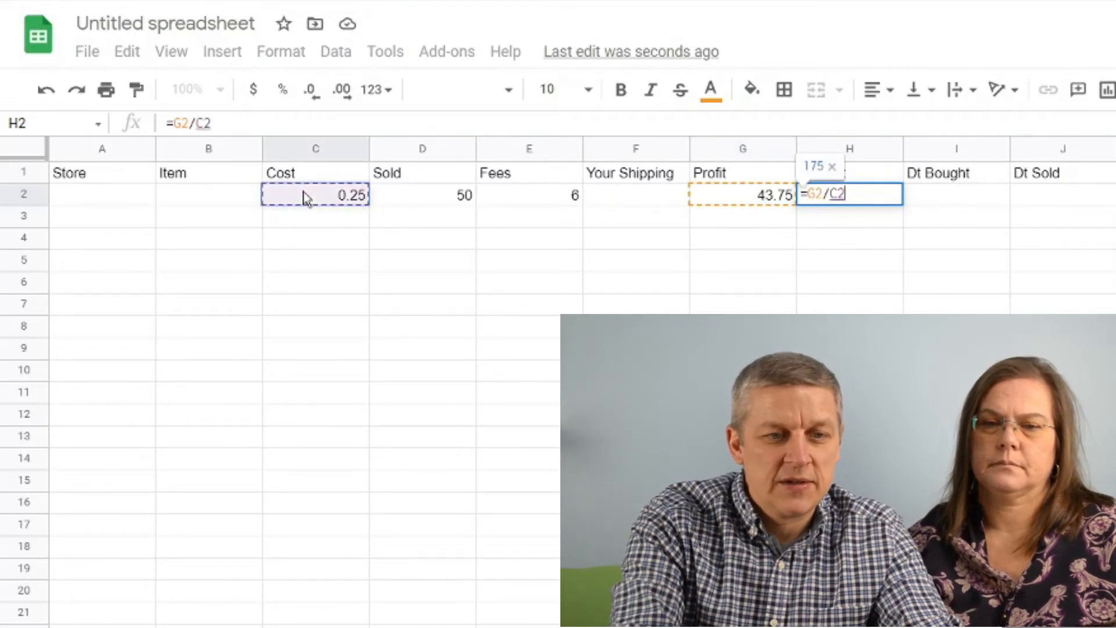
pyautogui.press('Return')
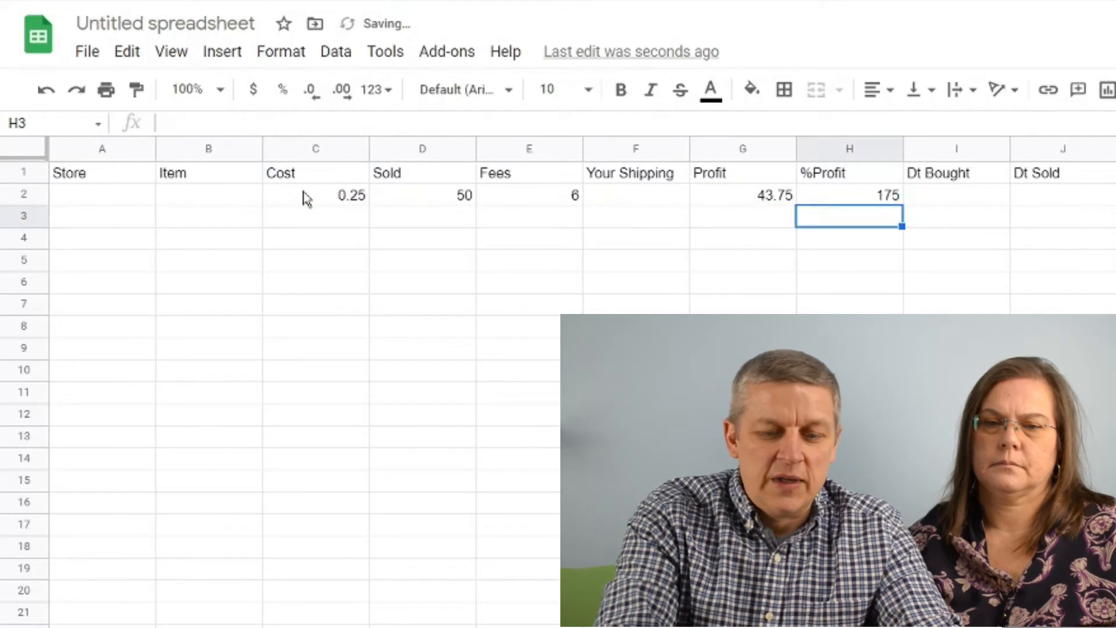
pyautogui.press('Up')
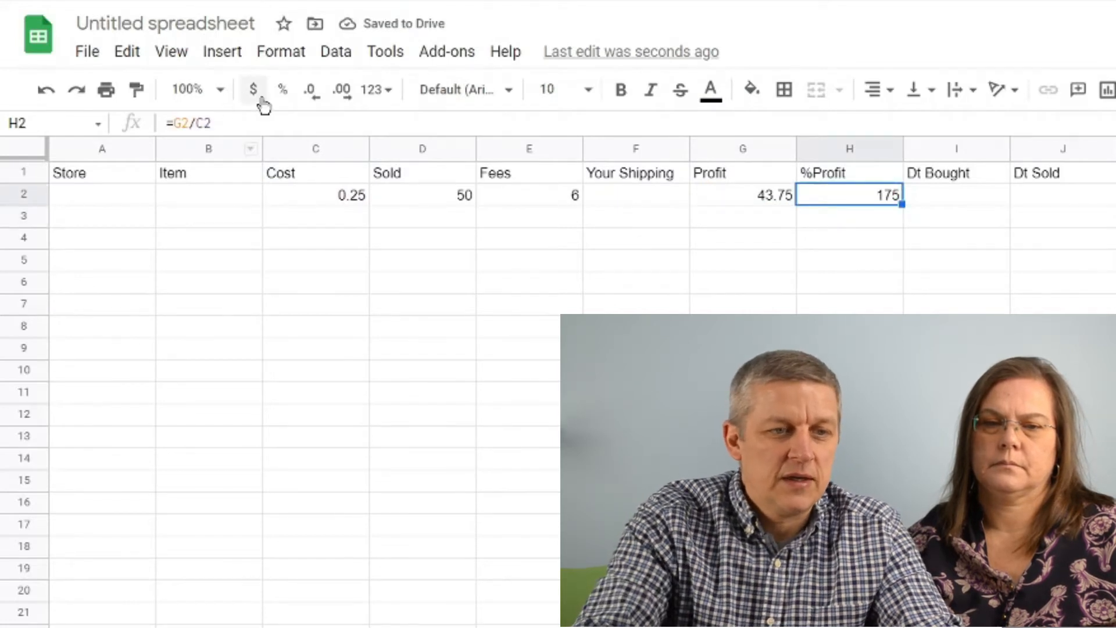
pyautogui.click(284, 93)
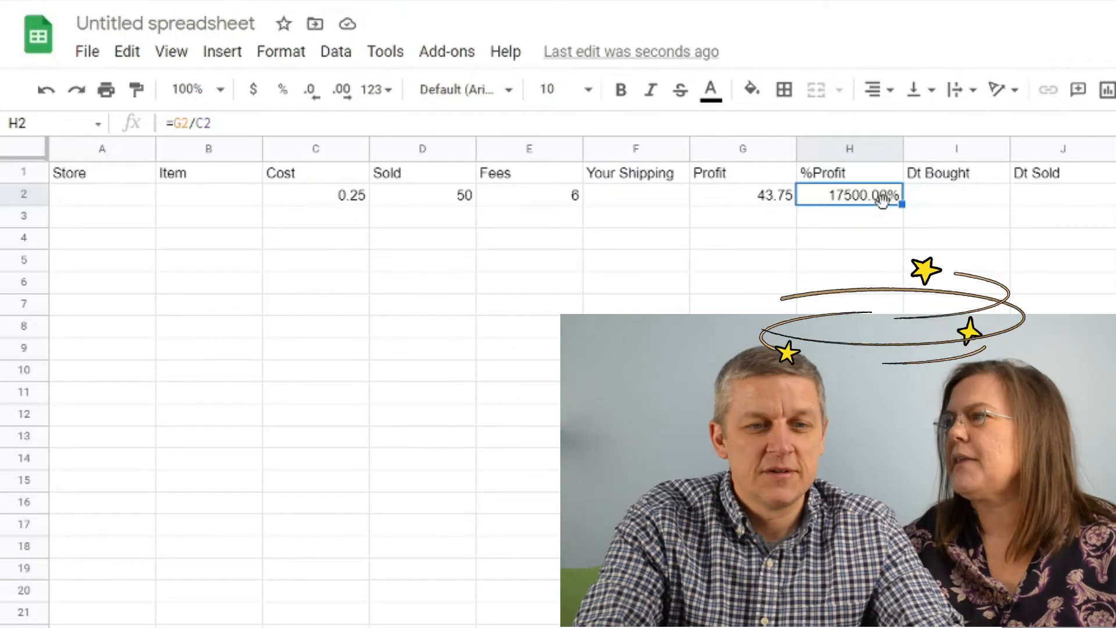
# Step: Change the %Profit formula in H2 to =G2/(C2+E2), dividing the profit by cost plus fees
pyautogui.click(827, 219)
pyautogui.click(835, 199)
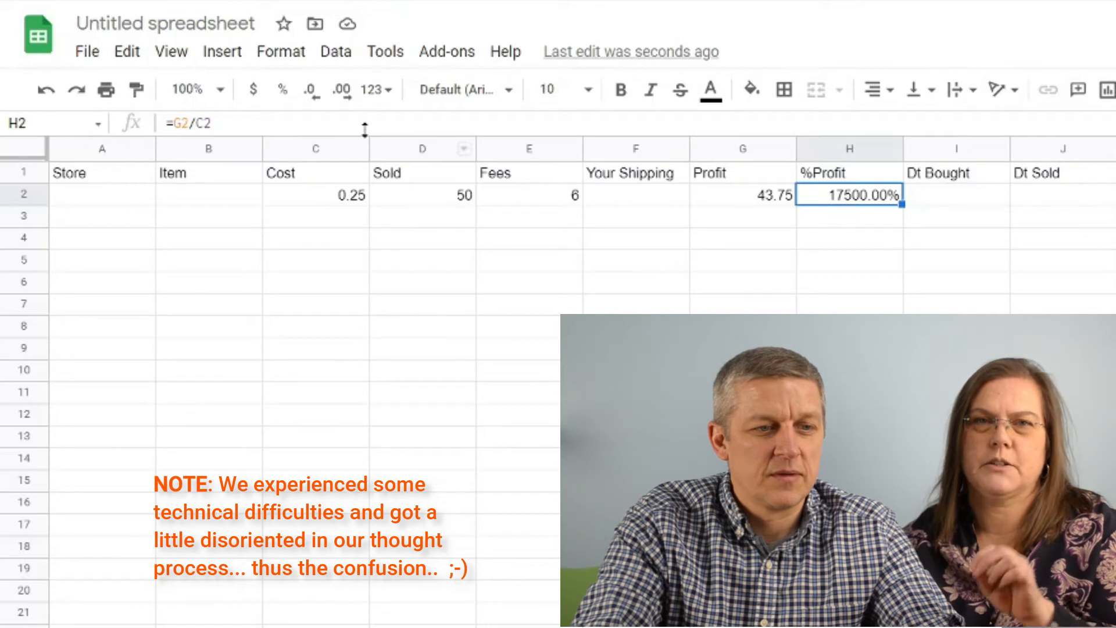
pyautogui.click(196, 122)
pyautogui.write('(C2')
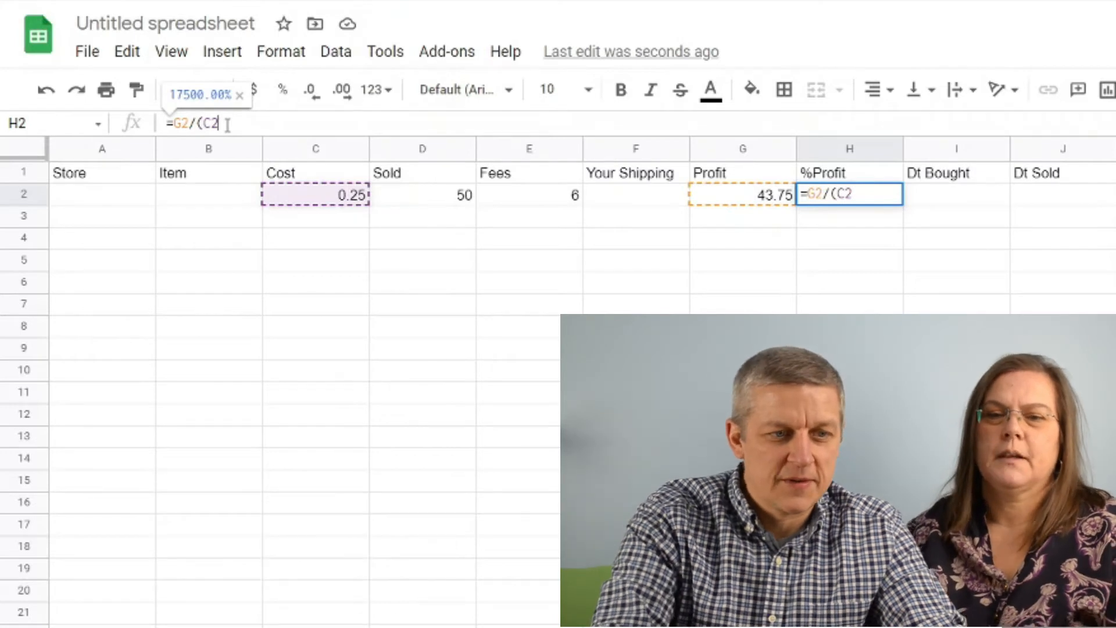
pyautogui.write('+')
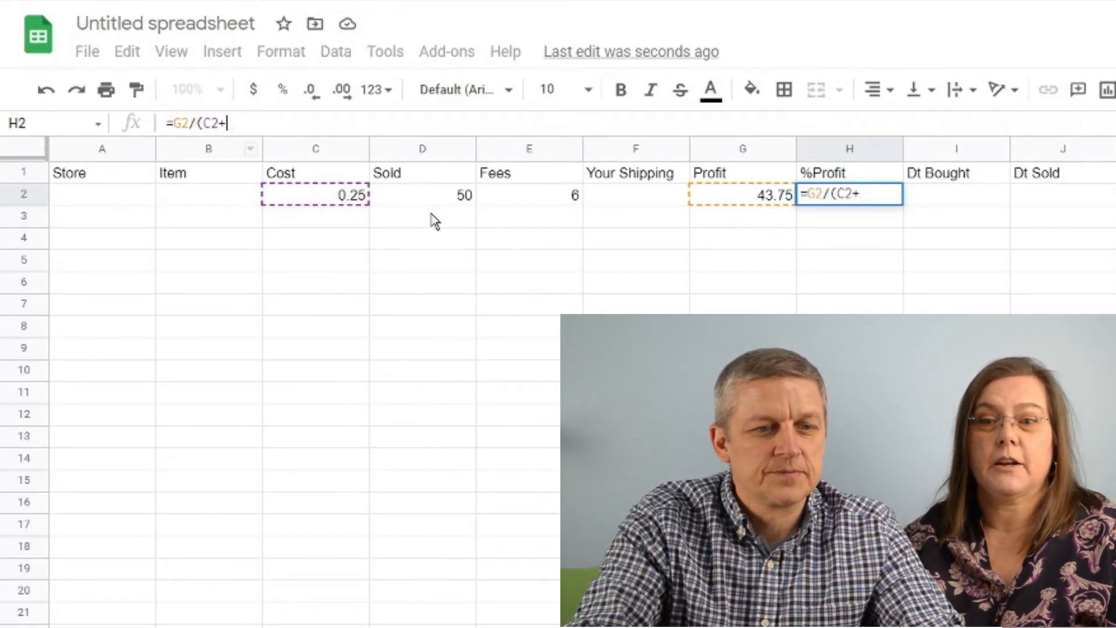
pyautogui.click(499, 200)
pyautogui.write(')')
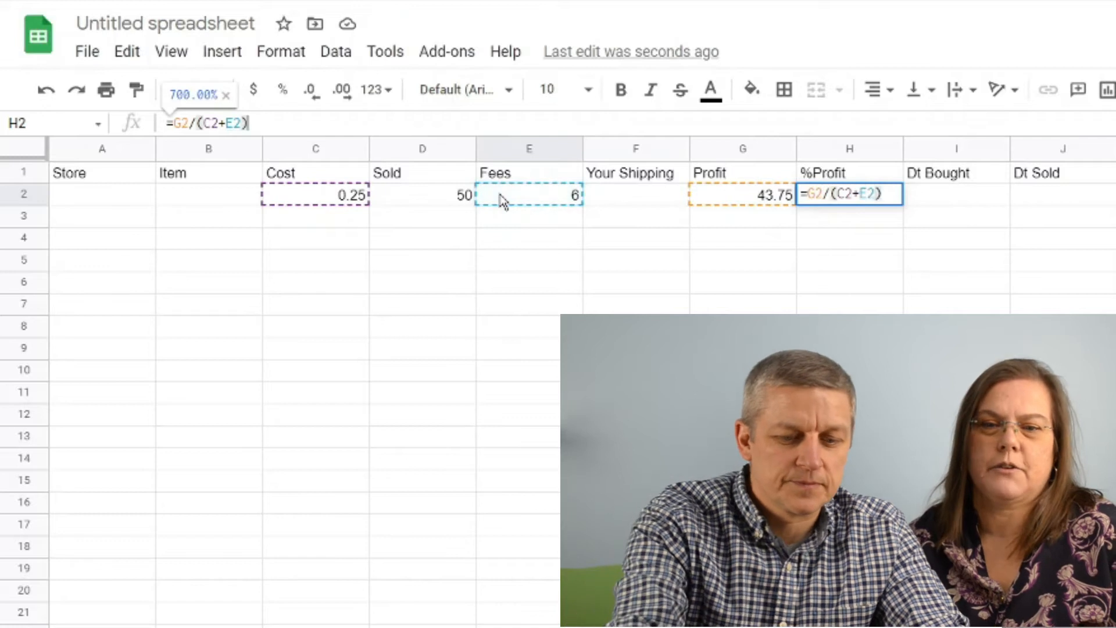
pyautogui.press('Return')
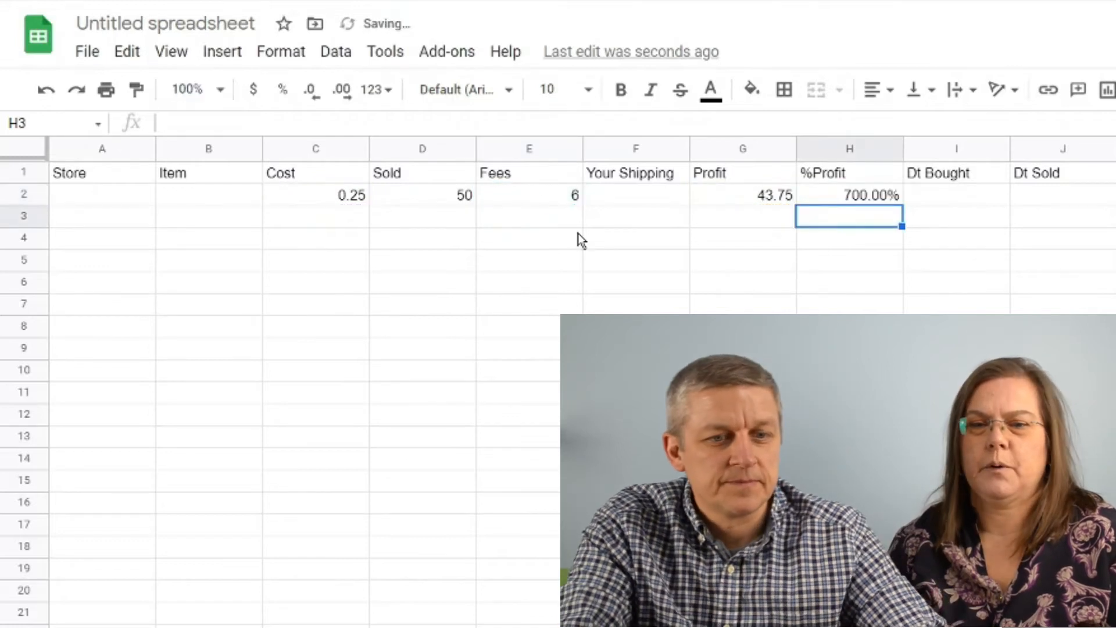